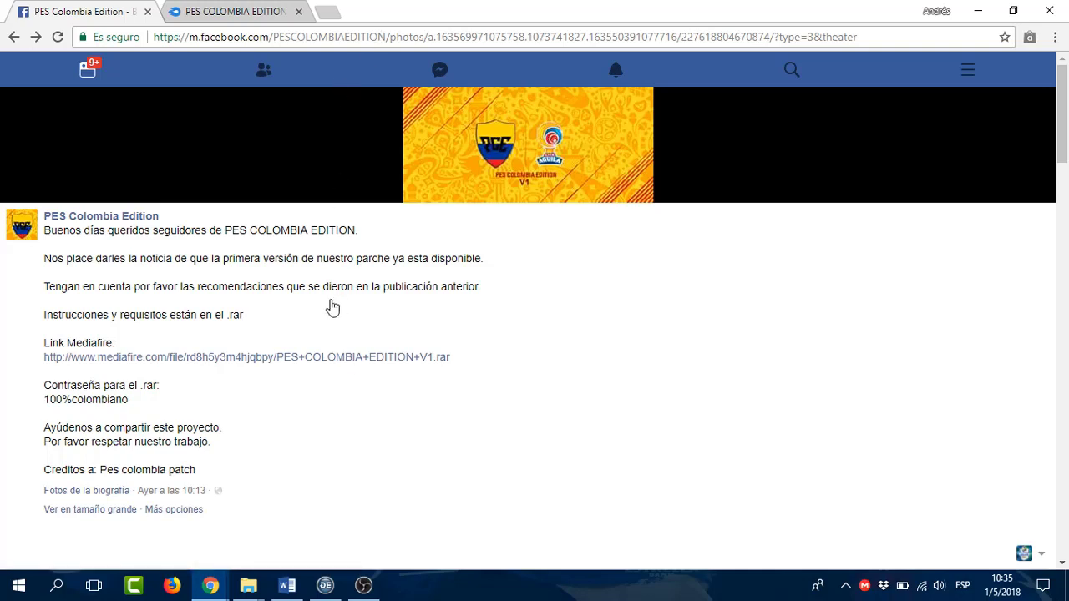
Check the MediaFire download page for PES COLOMBIA EDITION V1, close it, and switch to the Pro Evolution Soccer 2017 folder in File Explorer.
click(263, 10)
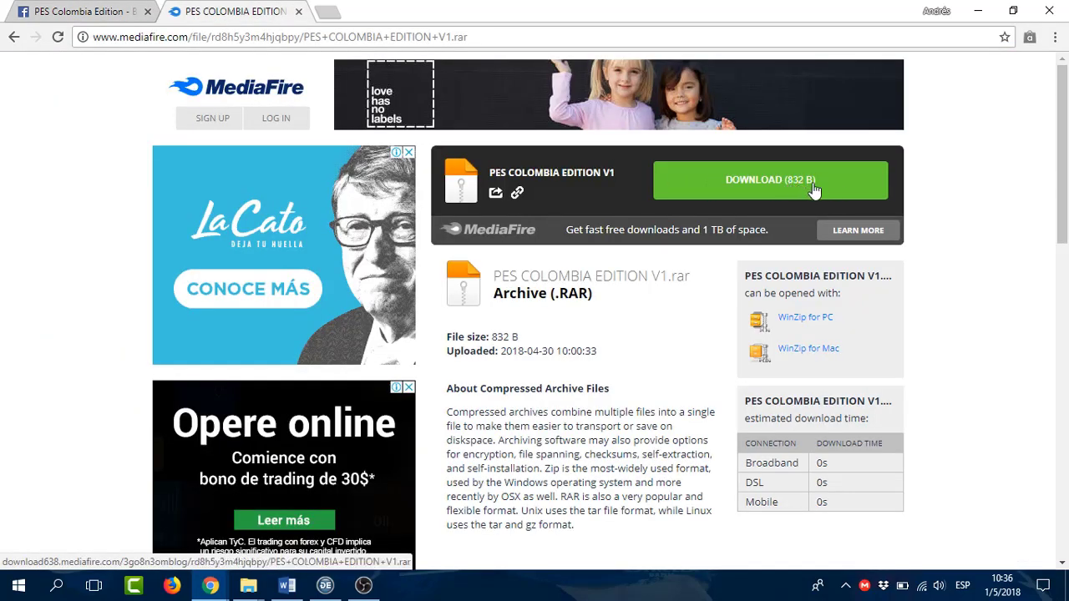
click(299, 11)
mouse_move(248, 585)
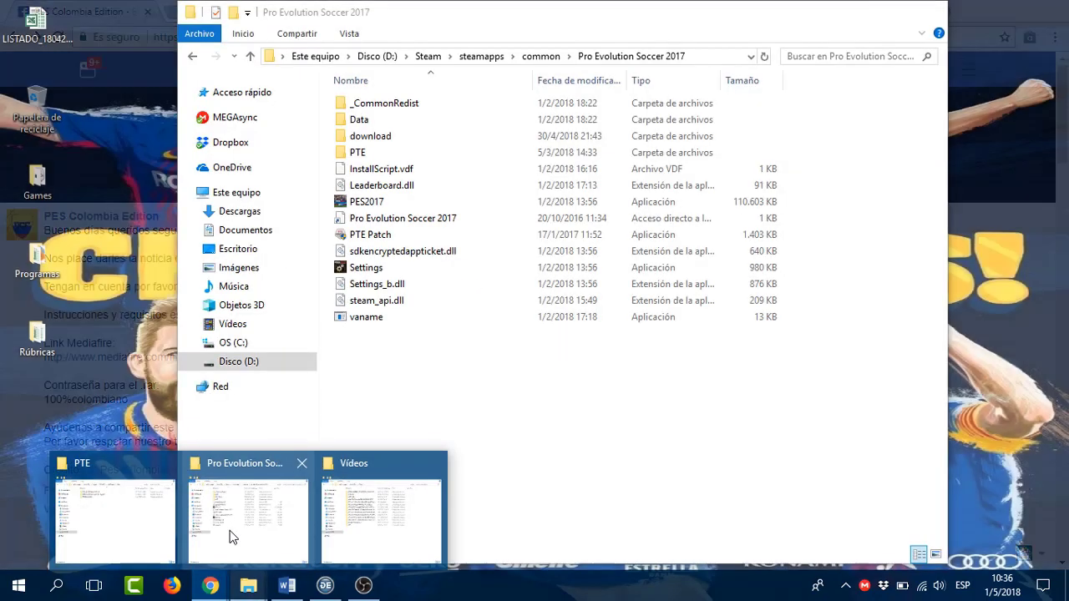
click(232, 535)
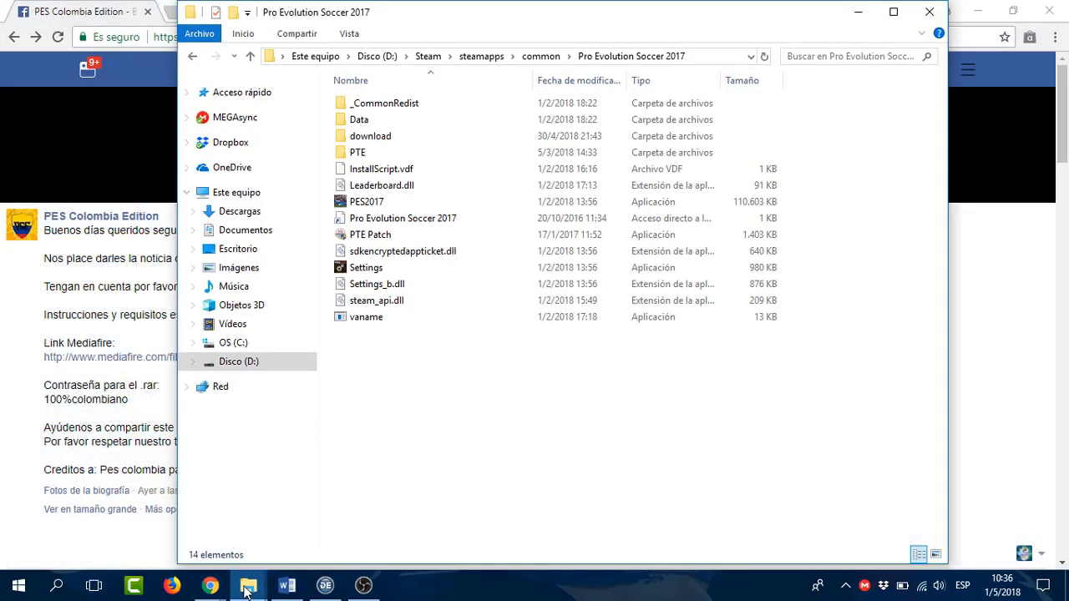
Switch to the PTE folder window and look over its PTE Patch 2017 6.1 Update and PESCOLOMBIA folders.
mouse_move(248, 588)
click(131, 530)
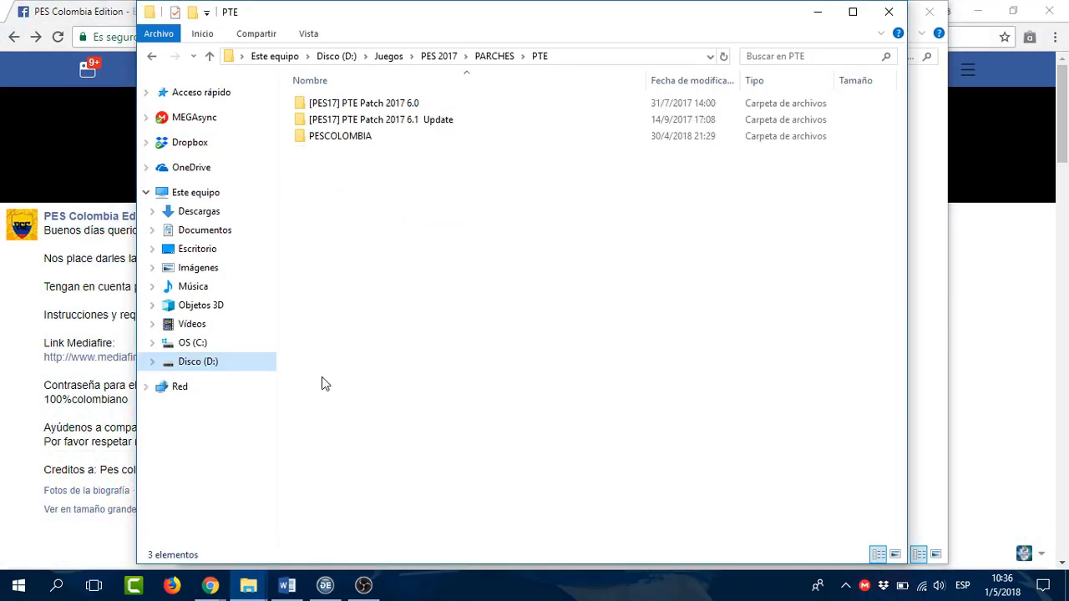
double_click(363, 139)
click(540, 58)
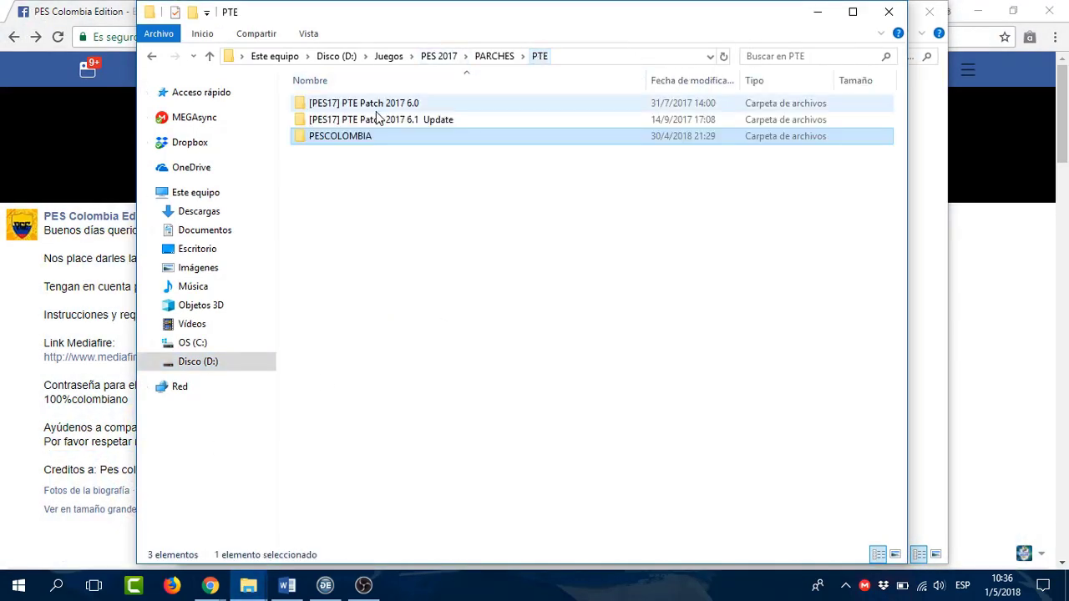
click(390, 117)
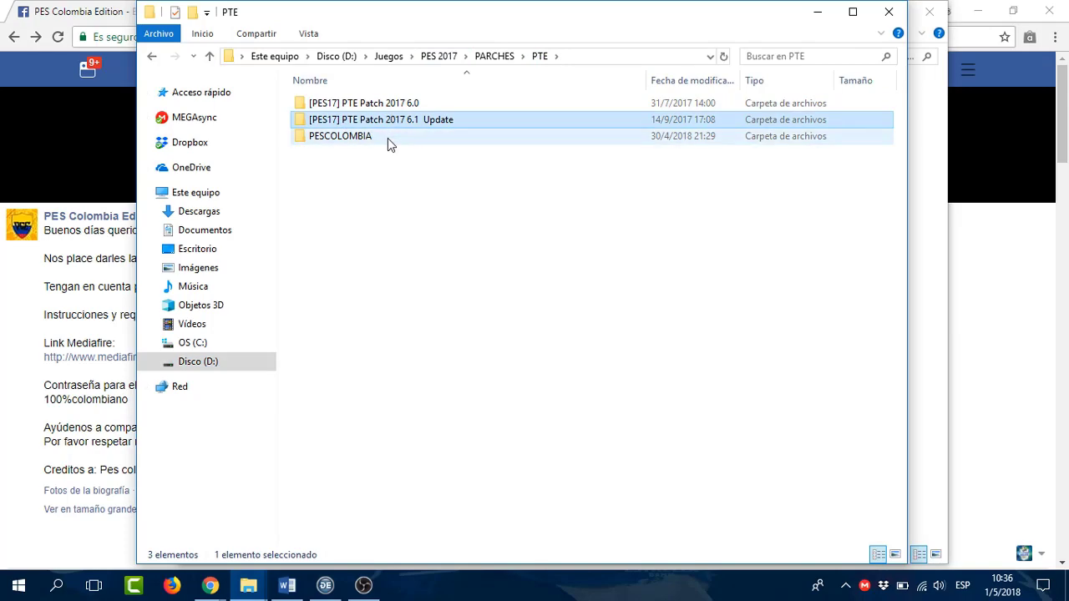
click(387, 139)
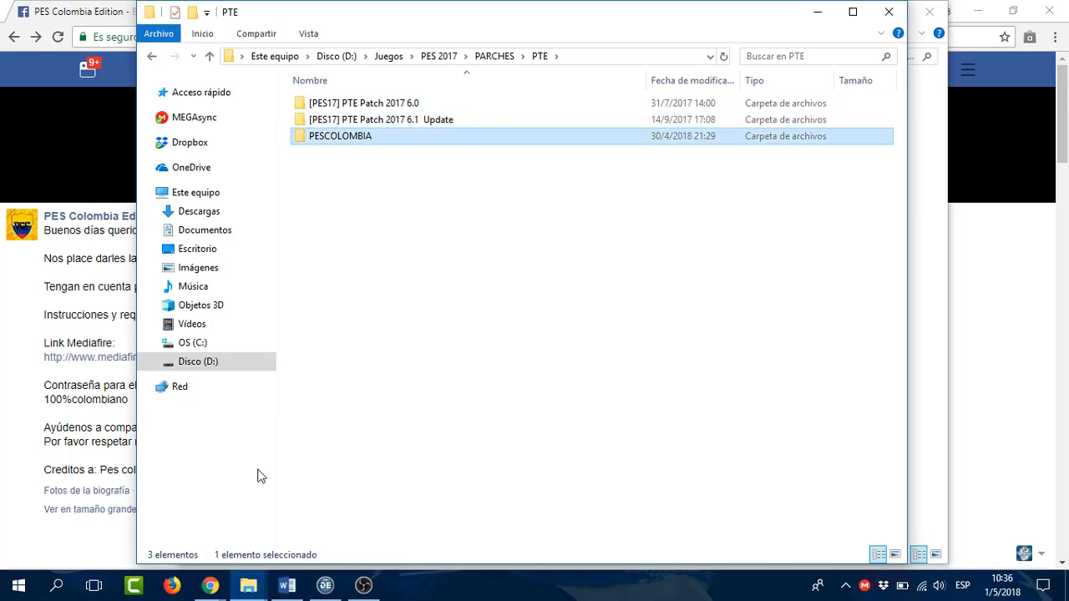
Look at the Pro Evolution Soccer 2017 folder again, return to the PTE folder and open PESCOLOMBIA.
mouse_move(248, 585)
click(284, 553)
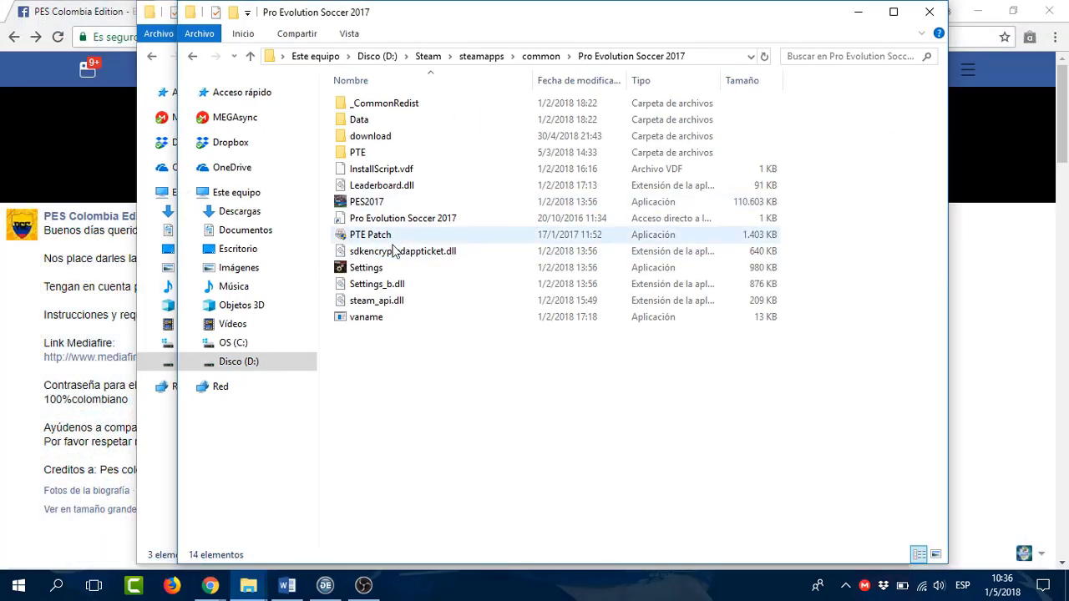
mouse_move(248, 586)
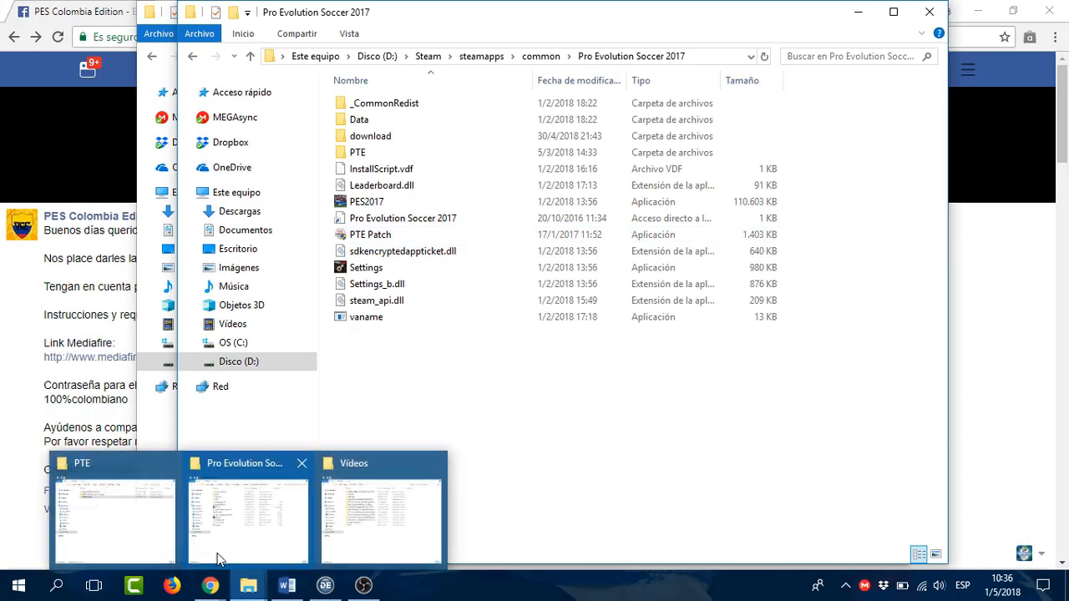
click(126, 515)
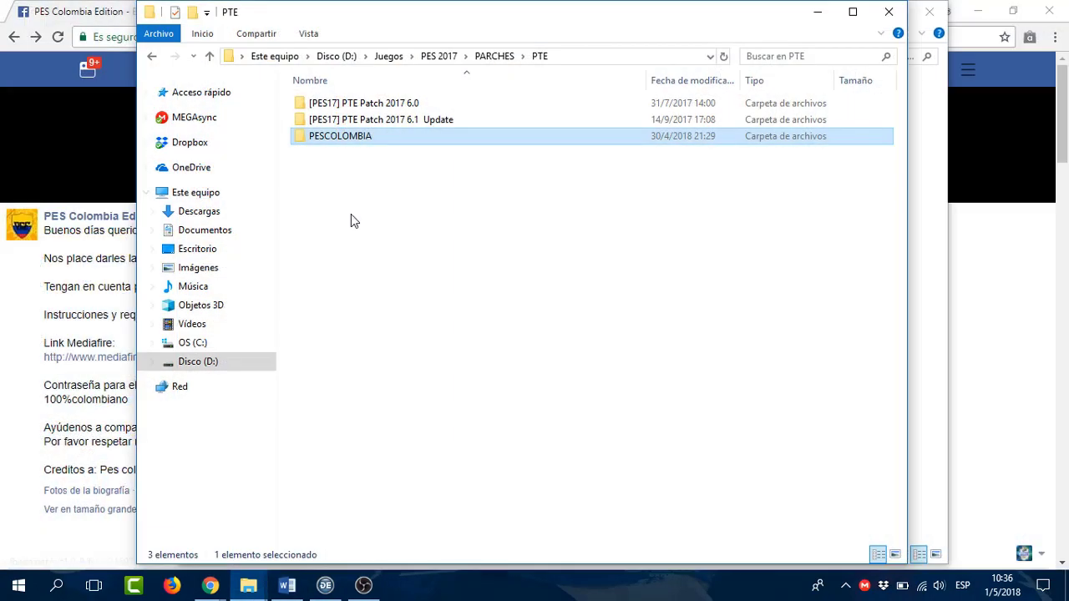
double_click(368, 139)
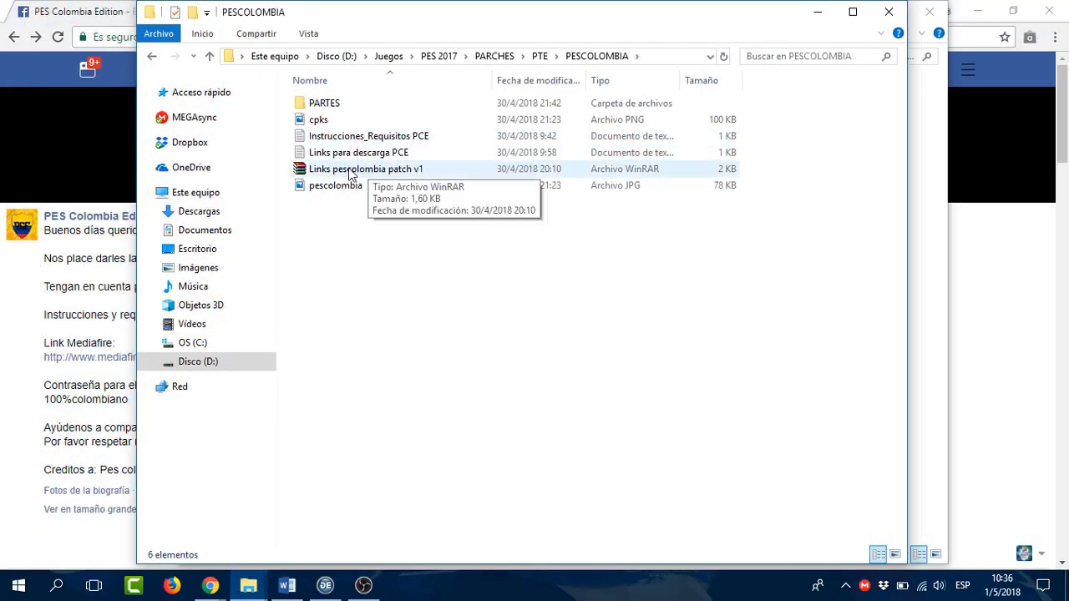
Look over the files in PESCOLOMBIA and read the download links in the Links para descarga PCE text file, closing it after reading.
right_click(351, 174)
click(307, 224)
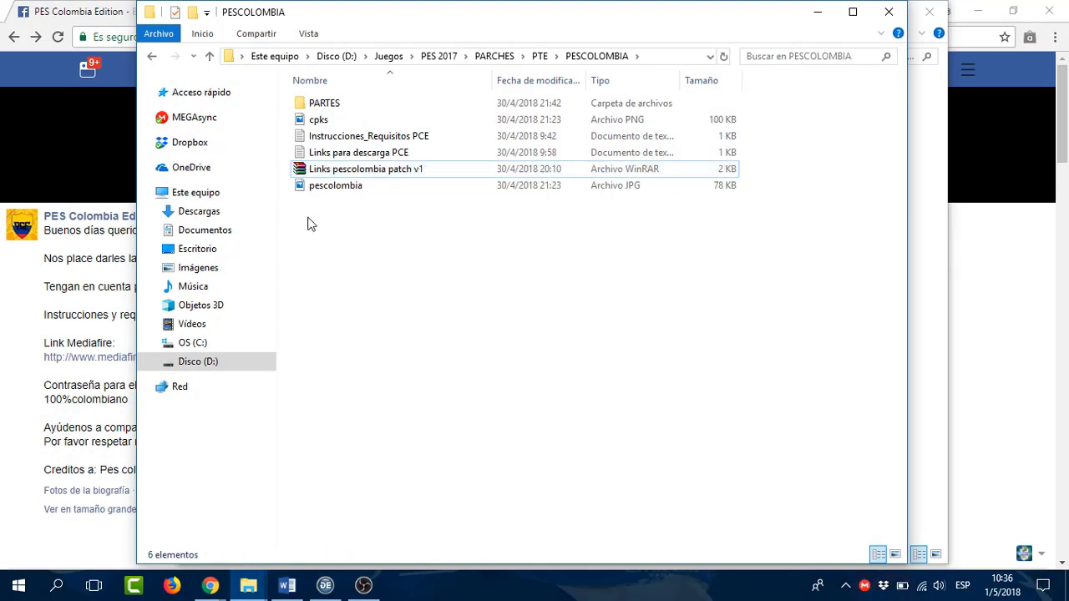
click(363, 138)
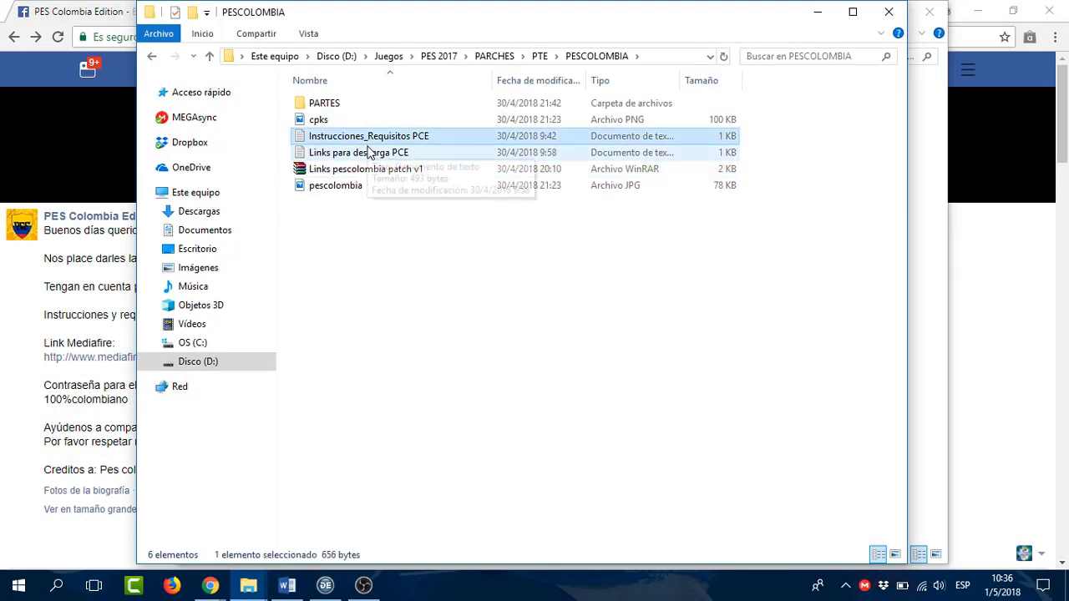
click(380, 152)
click(396, 138)
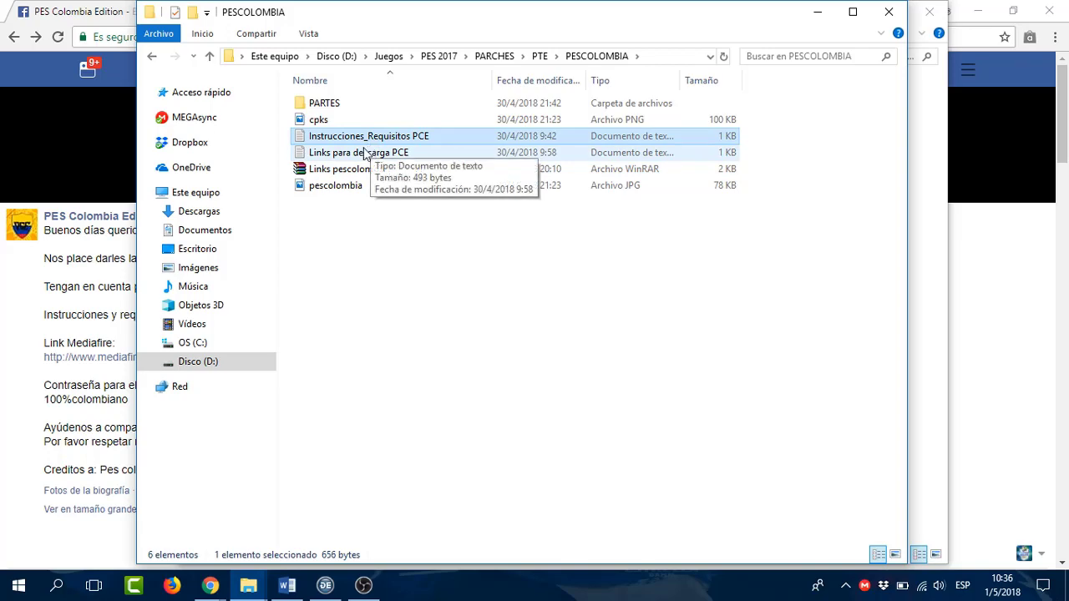
click(361, 156)
double_click(375, 157)
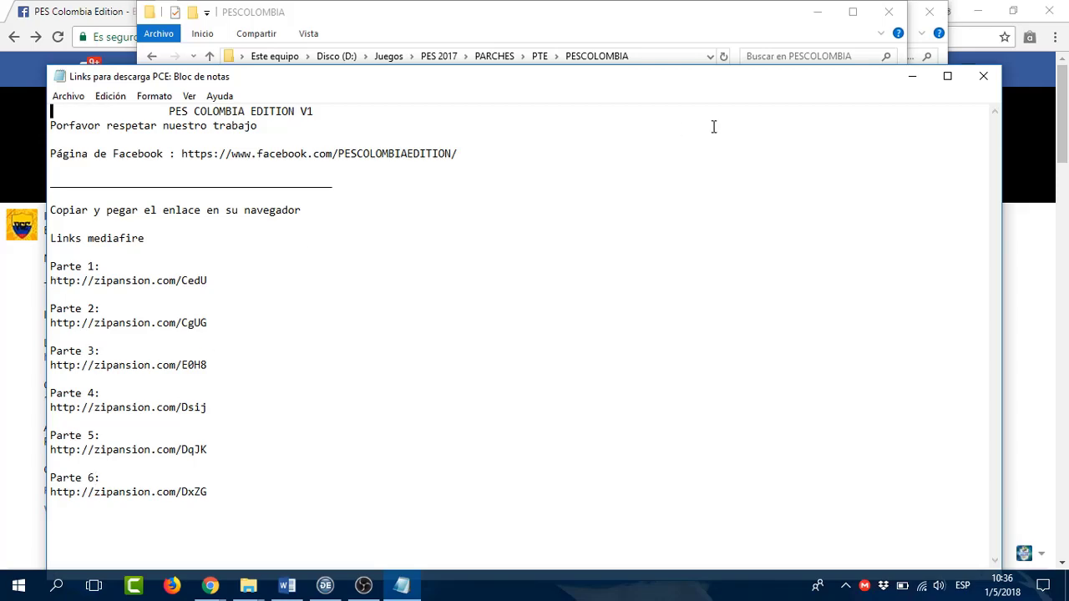
click(983, 76)
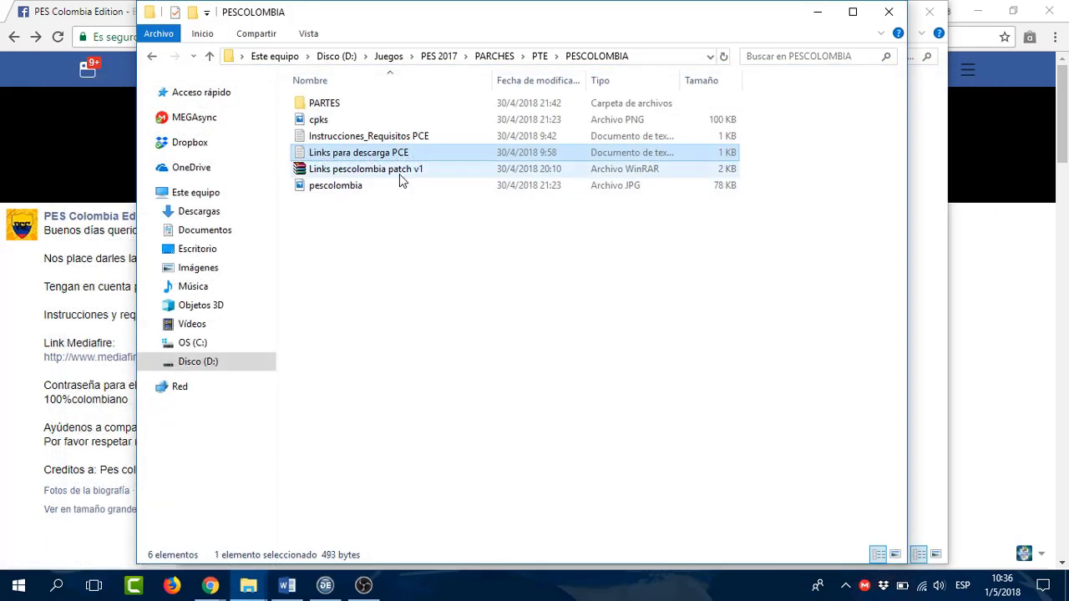
double_click(360, 155)
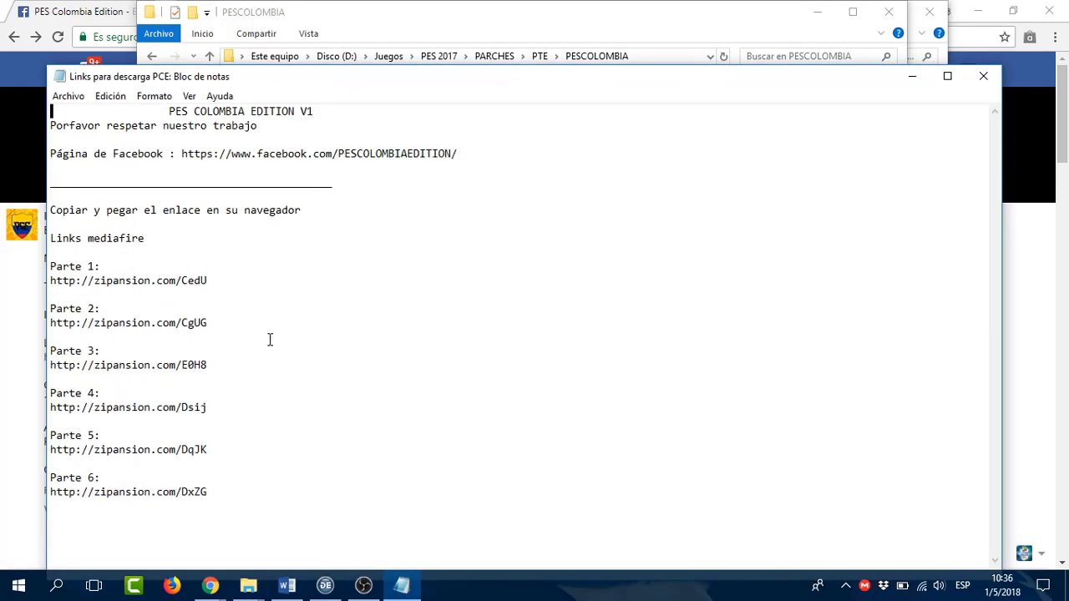
drag(214, 284, 2, 284)
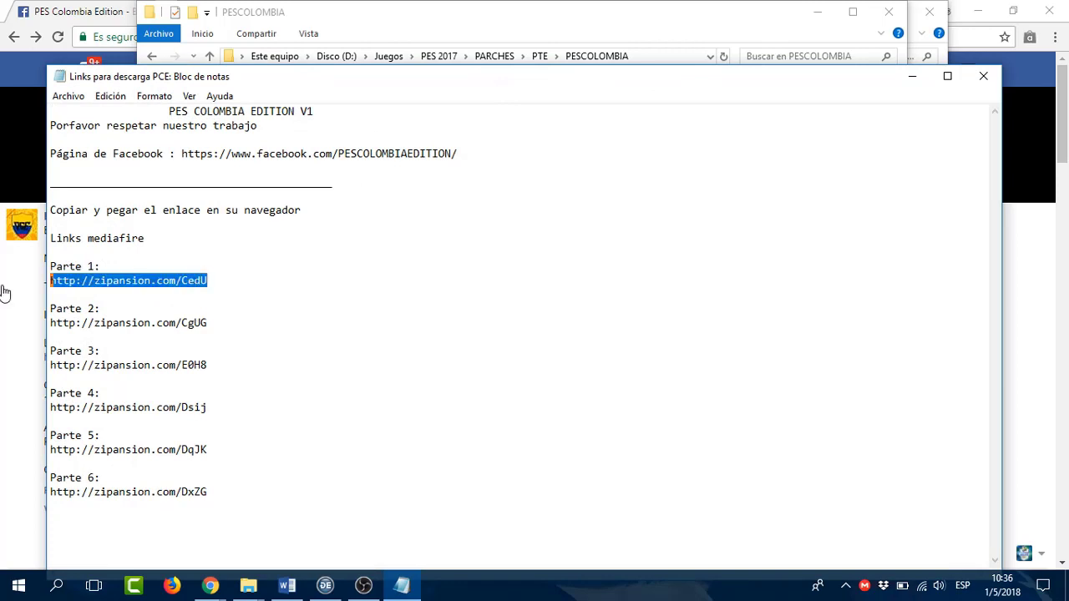
right_click(103, 284)
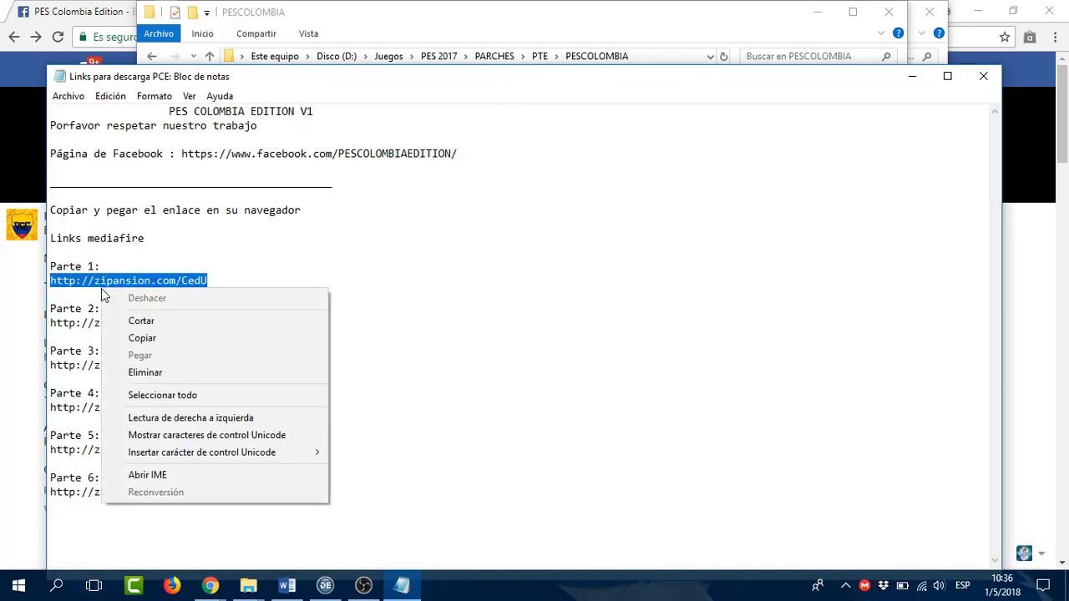
click(142, 338)
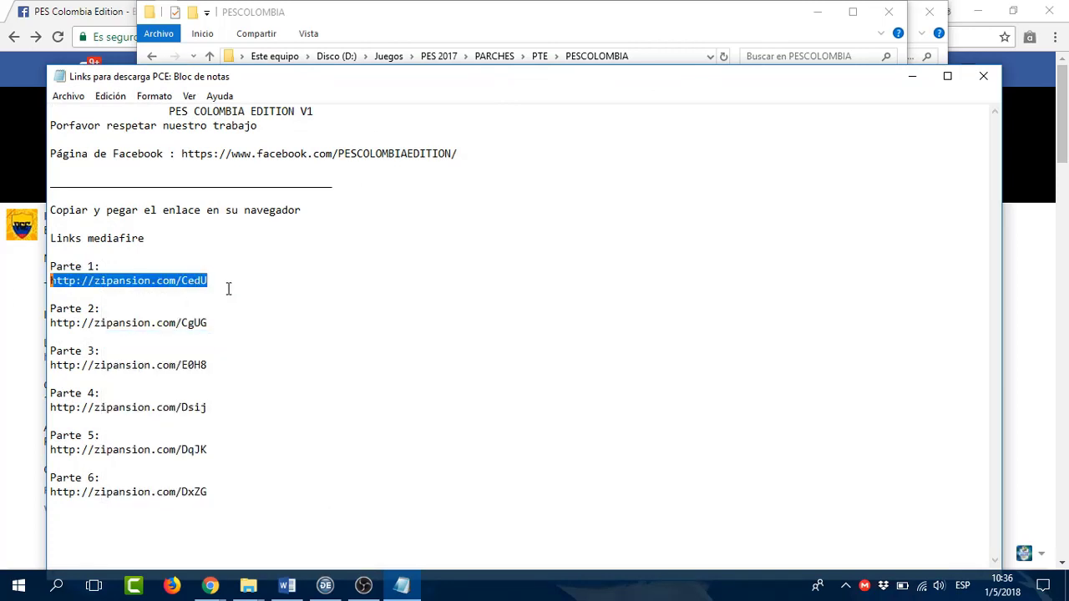
click(983, 78)
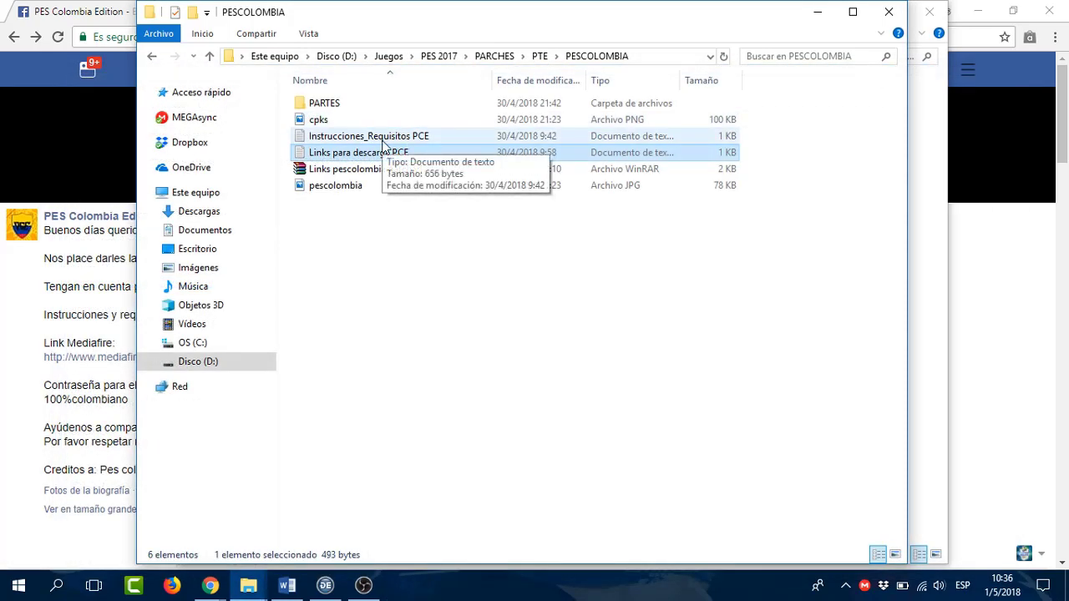
Read the installation instructions in Instrucciones_Requisitos PCE and view the pescolombia image, closing both files.
double_click(410, 136)
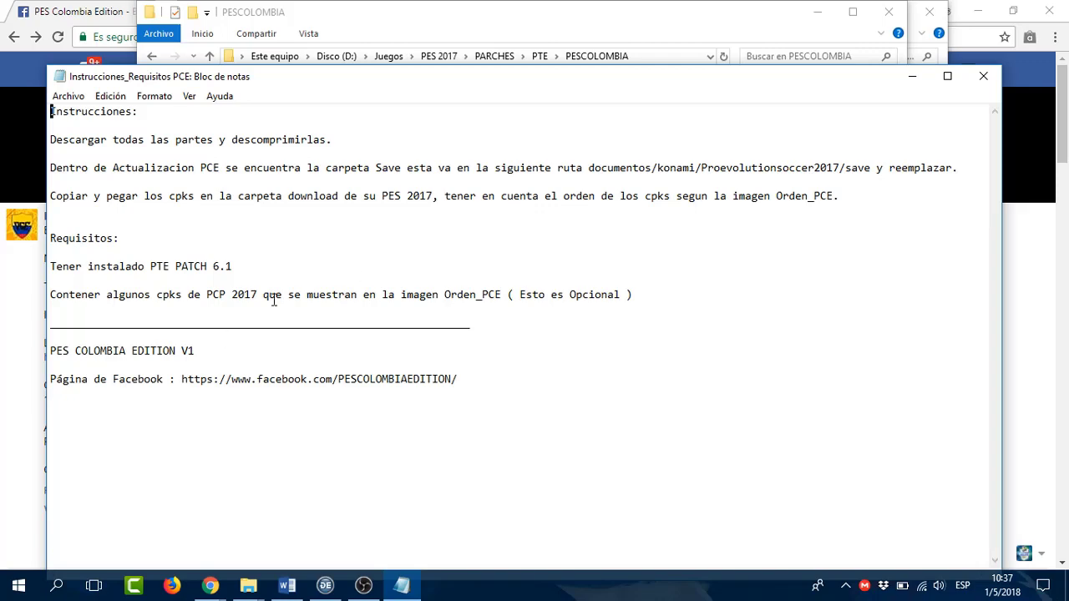
click(983, 76)
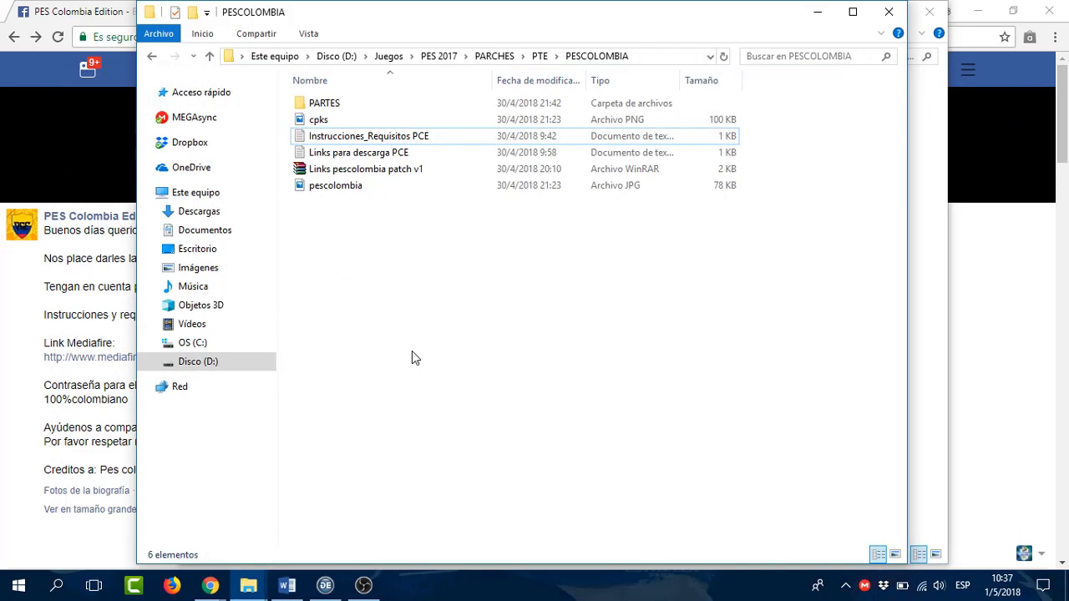
click(328, 190)
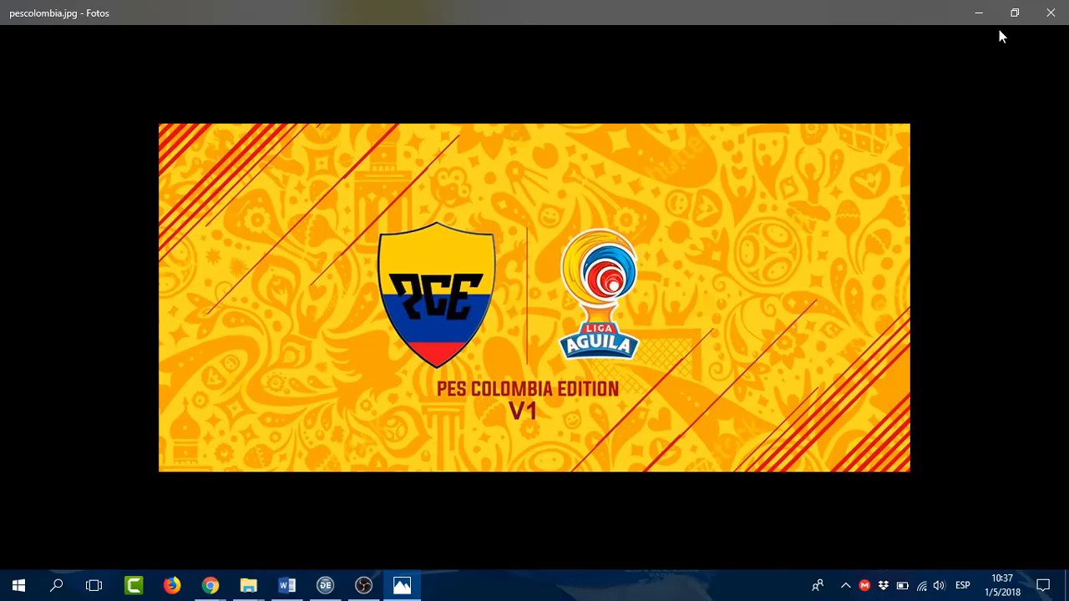
click(1049, 14)
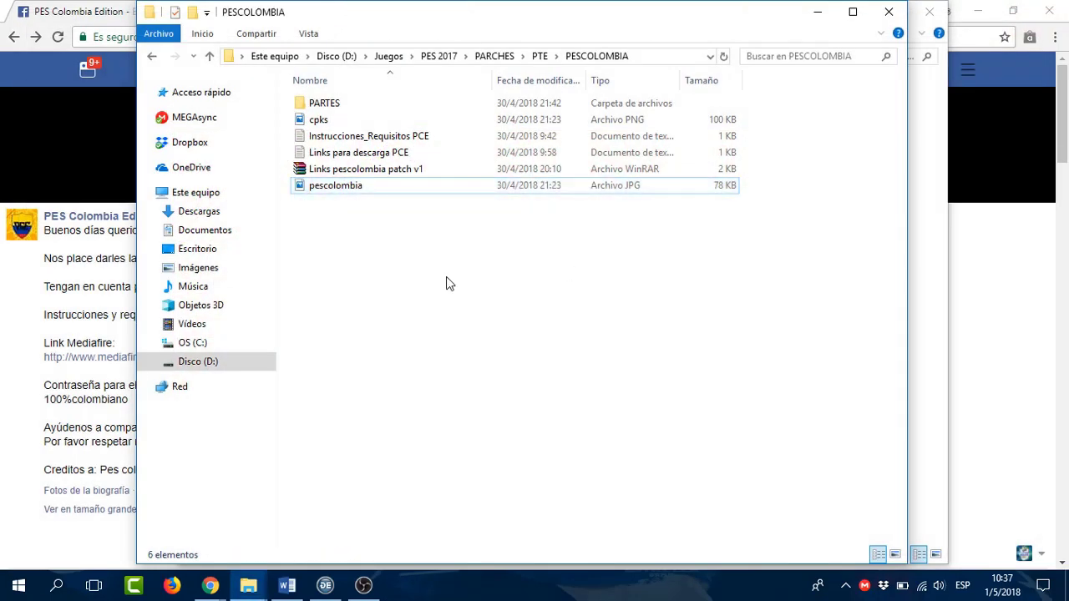
Open the PARTES folder and examine the cpk files inside the Parte 1 archive in WinRAR, closing it when done.
double_click(373, 105)
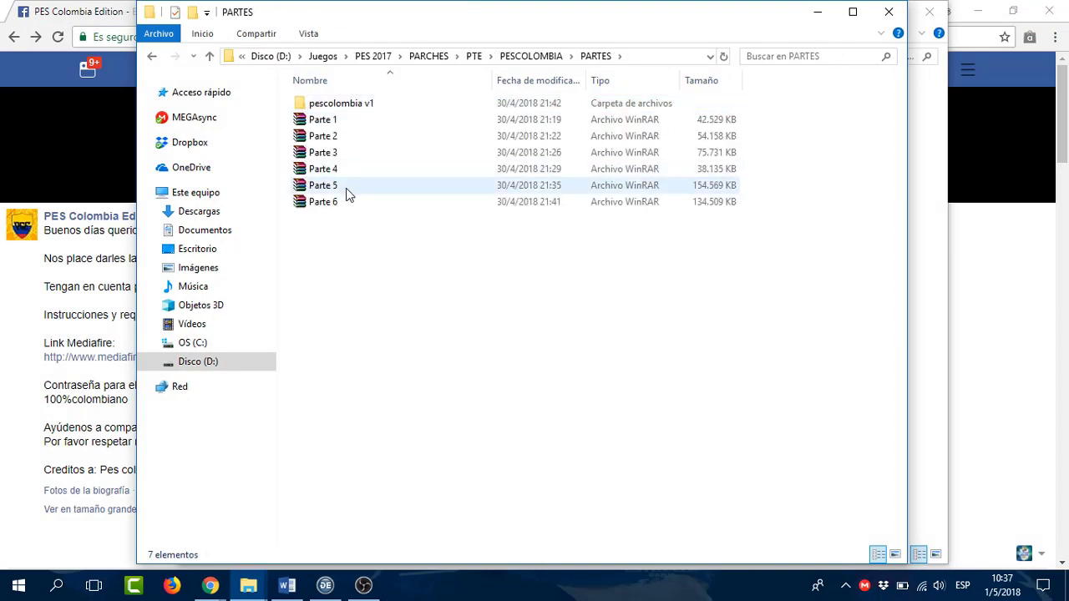
click(349, 122)
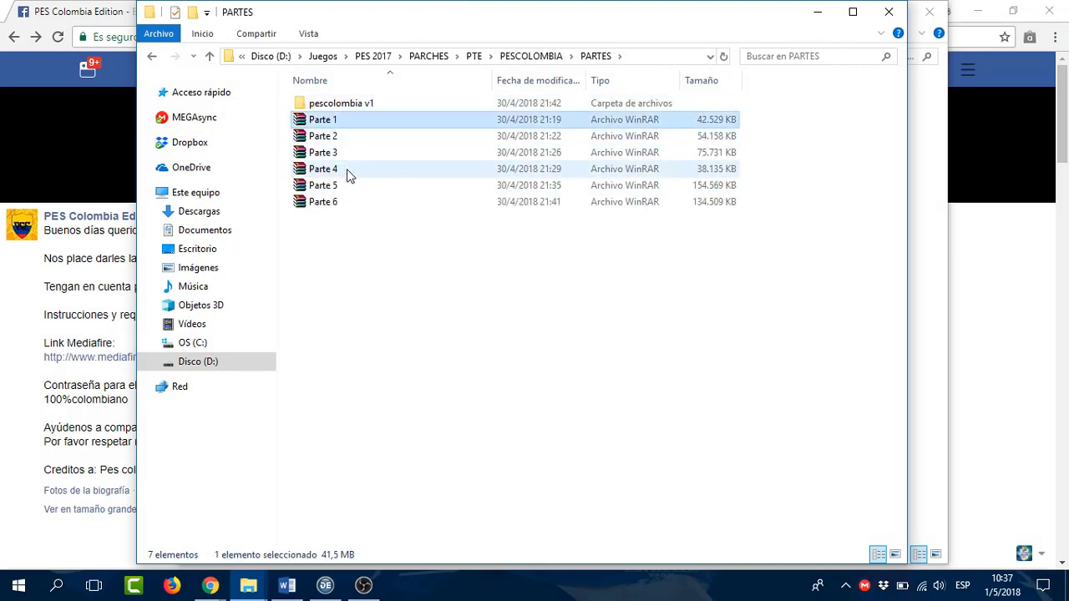
double_click(338, 123)
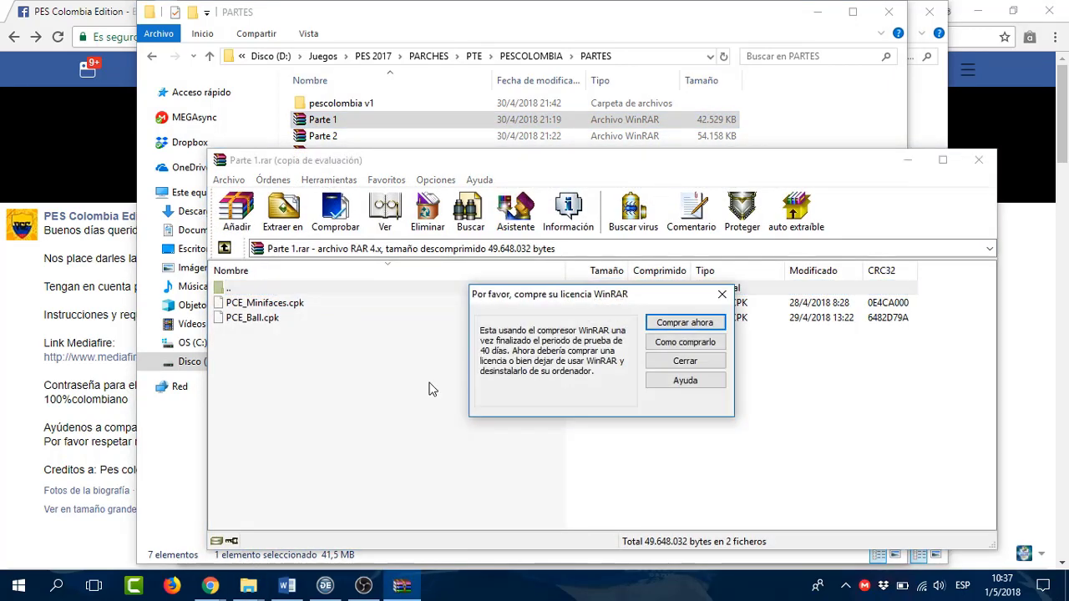
click(729, 294)
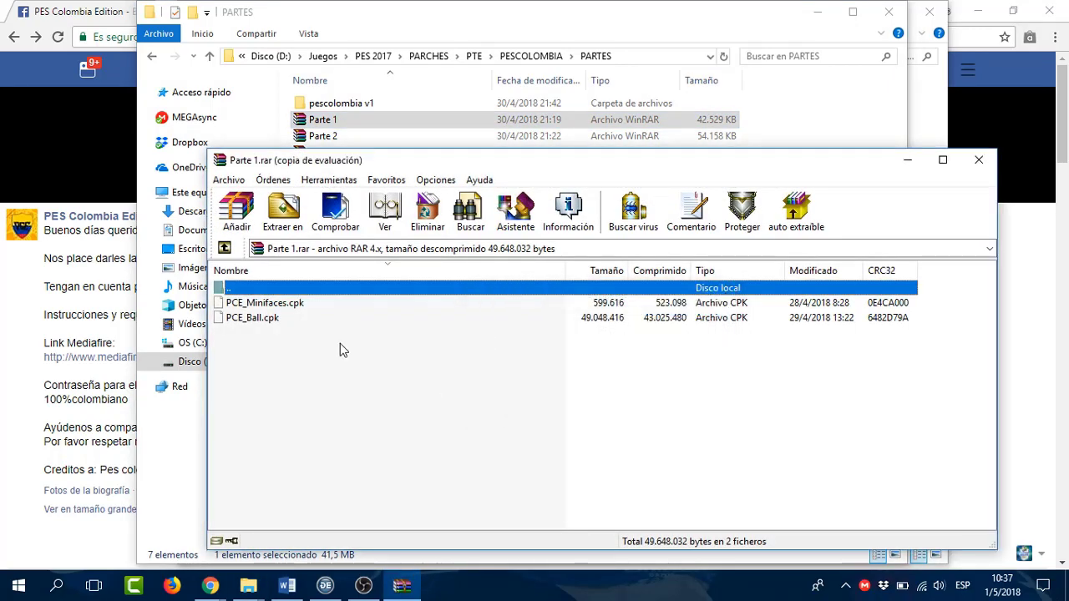
click(280, 306)
click(280, 322)
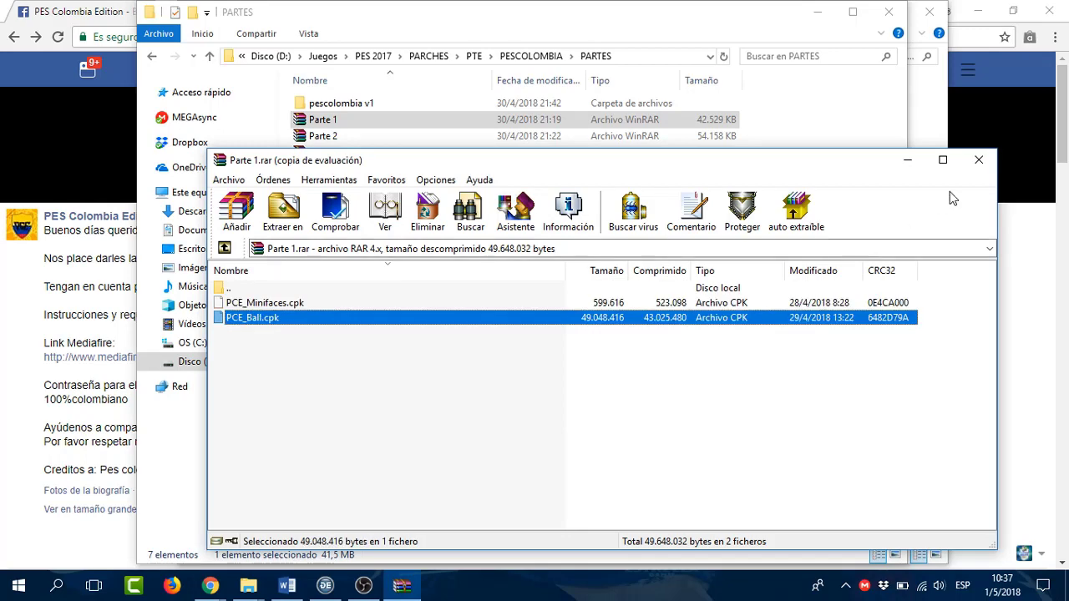
click(978, 159)
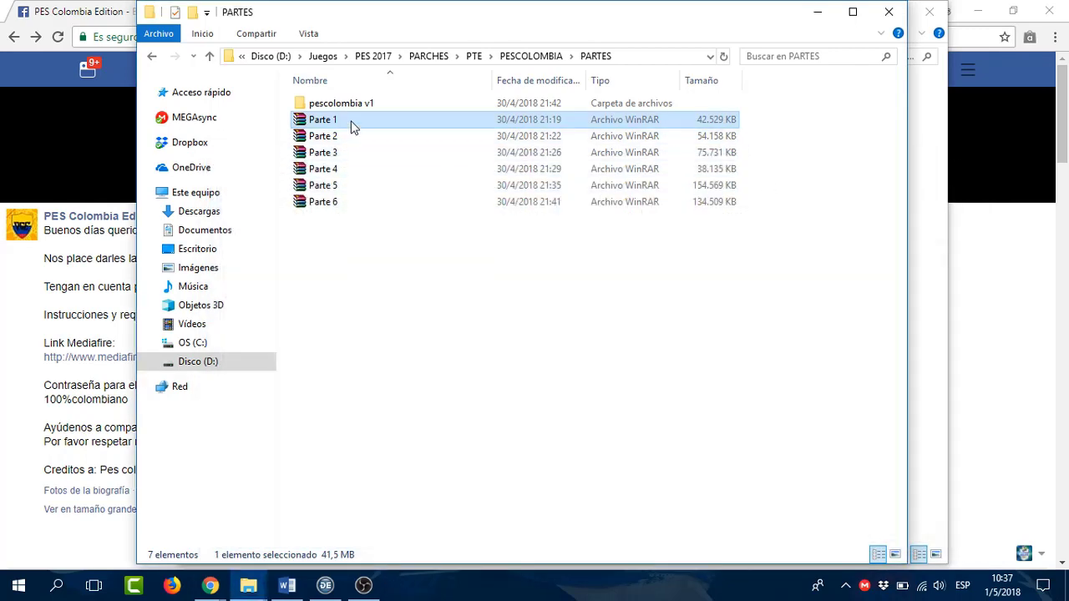
Examine the cpk files inside the Parte 2 archive in WinRAR, dismissing the licence reminder and closing the archive when done.
right_click(351, 125)
click(310, 235)
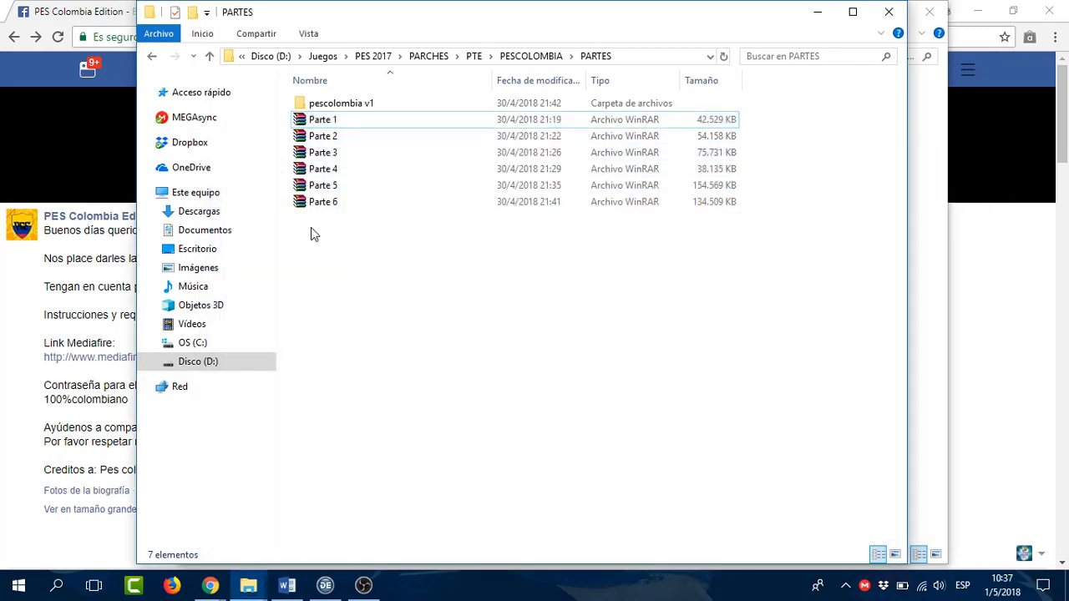
click(334, 137)
right_click(332, 138)
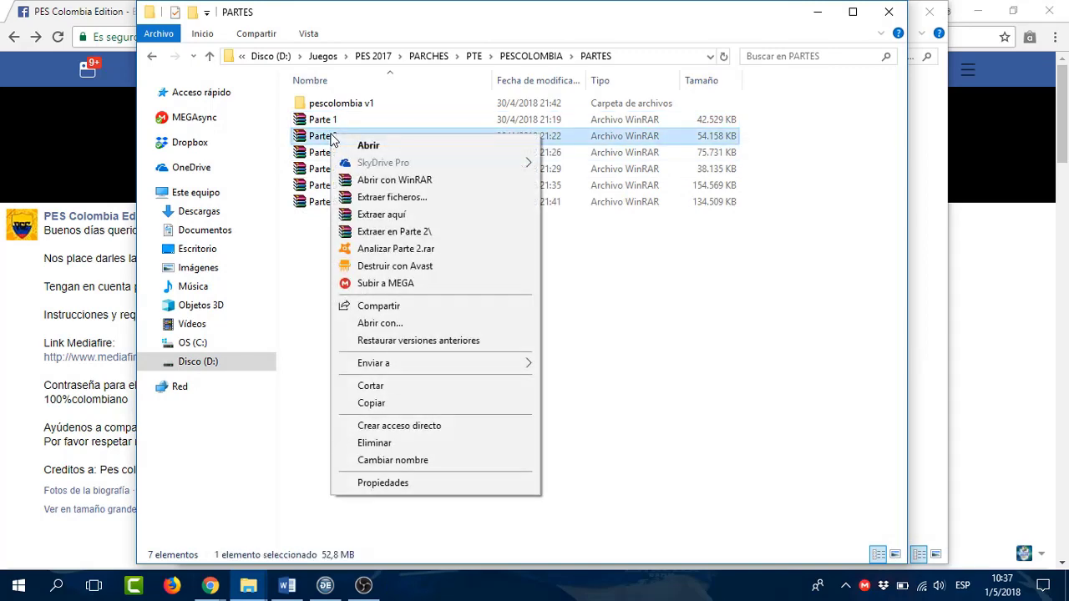
click(320, 144)
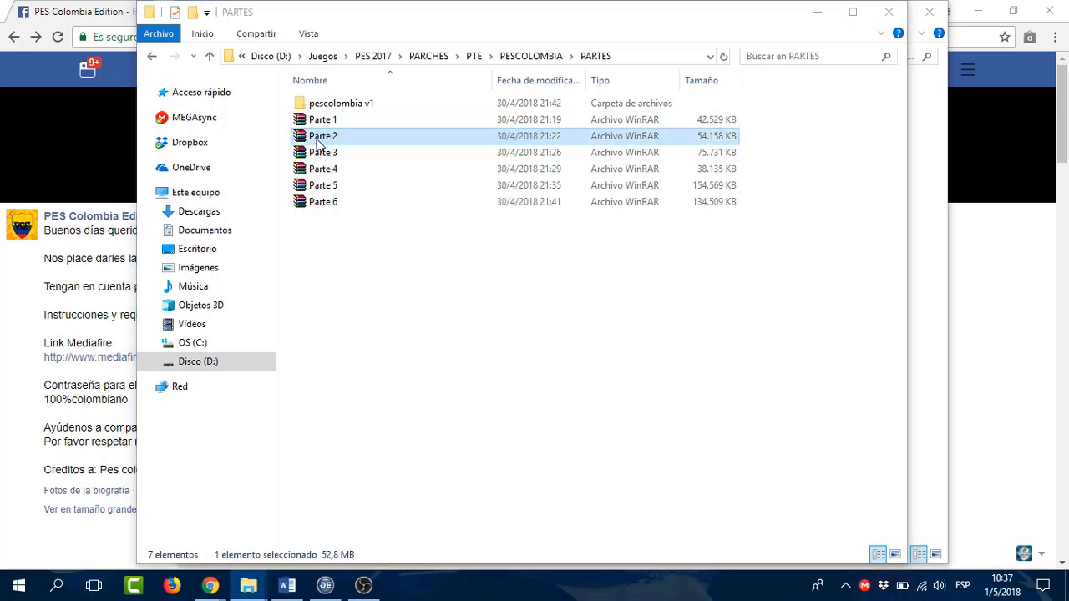
double_click(320, 144)
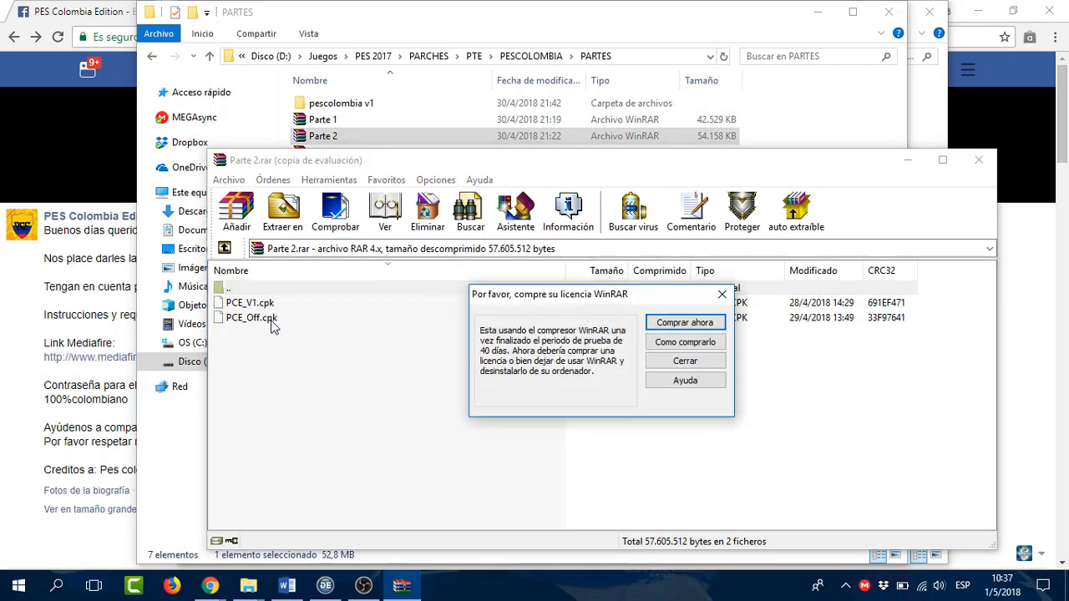
click(722, 294)
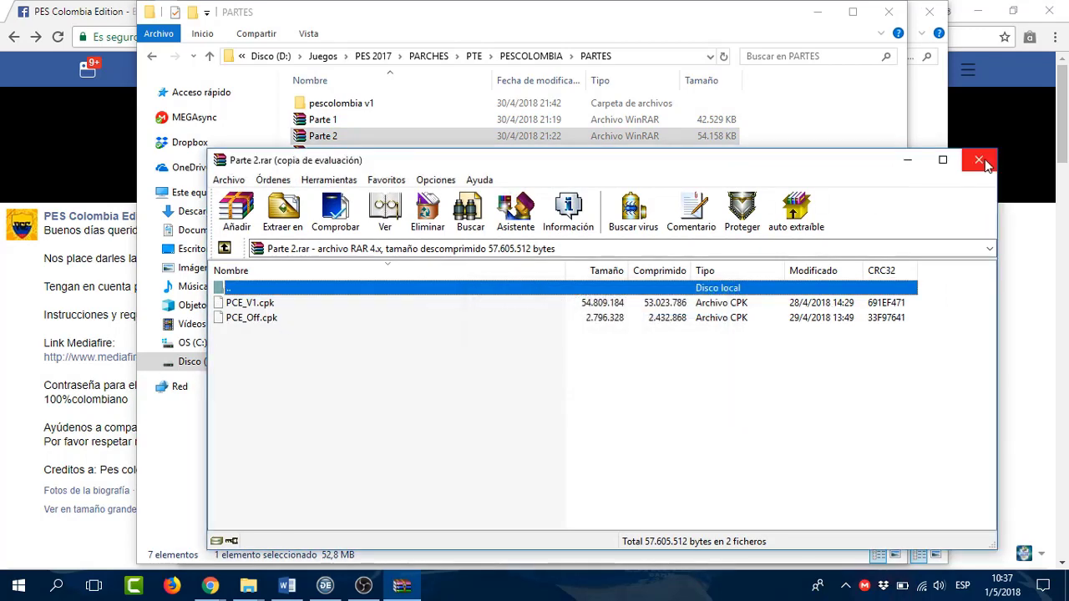
click(985, 162)
click(387, 241)
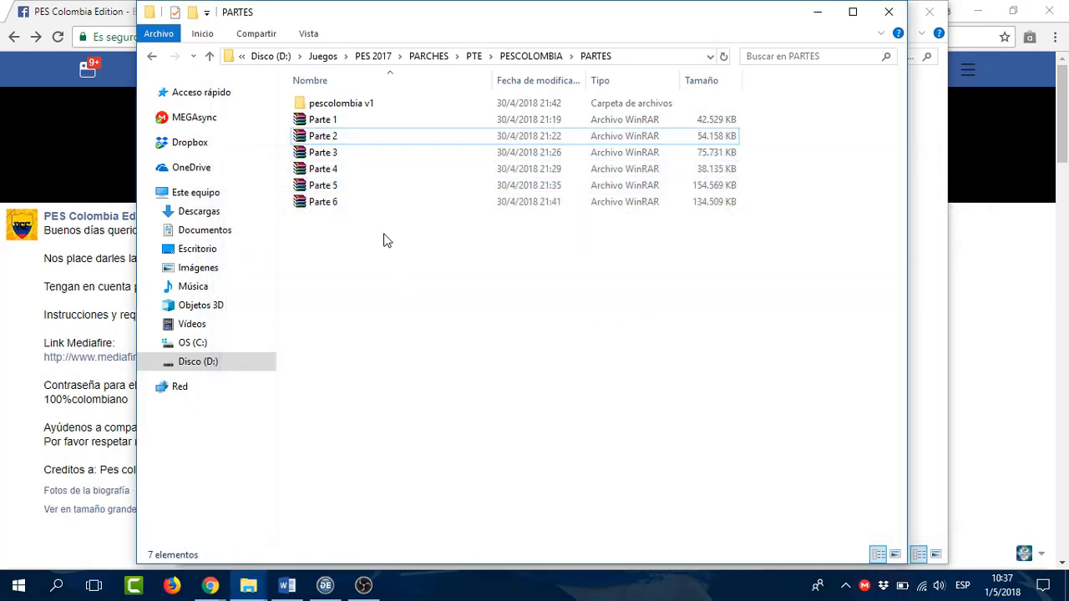
Open the pescolombia v1 folder and view the required cpk order in the Orden_PCE image, closing it after reading.
click(349, 155)
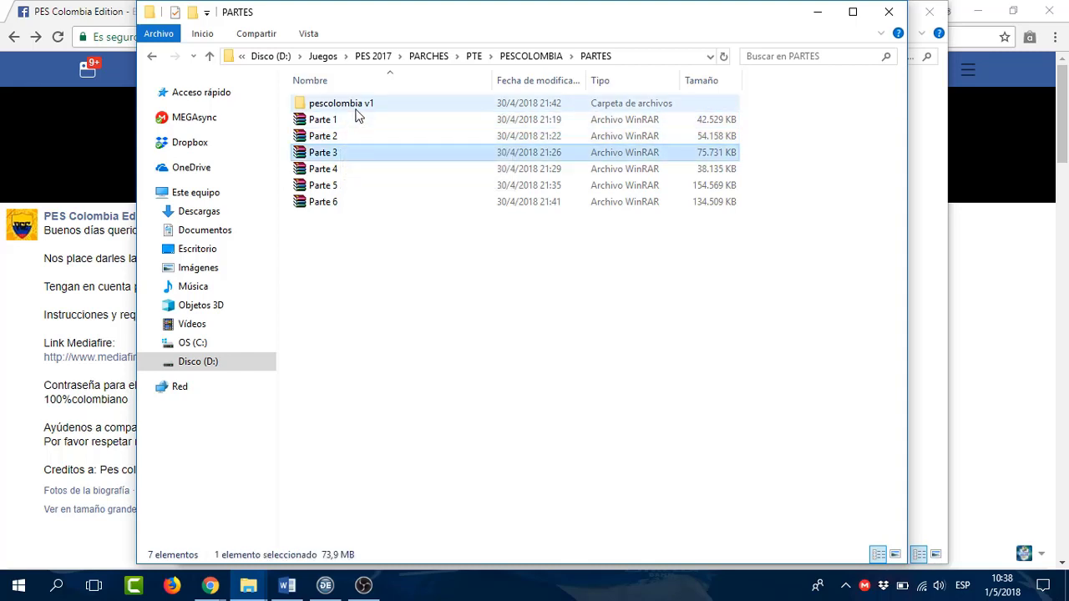
double_click(358, 115)
drag(342, 300, 447, 65)
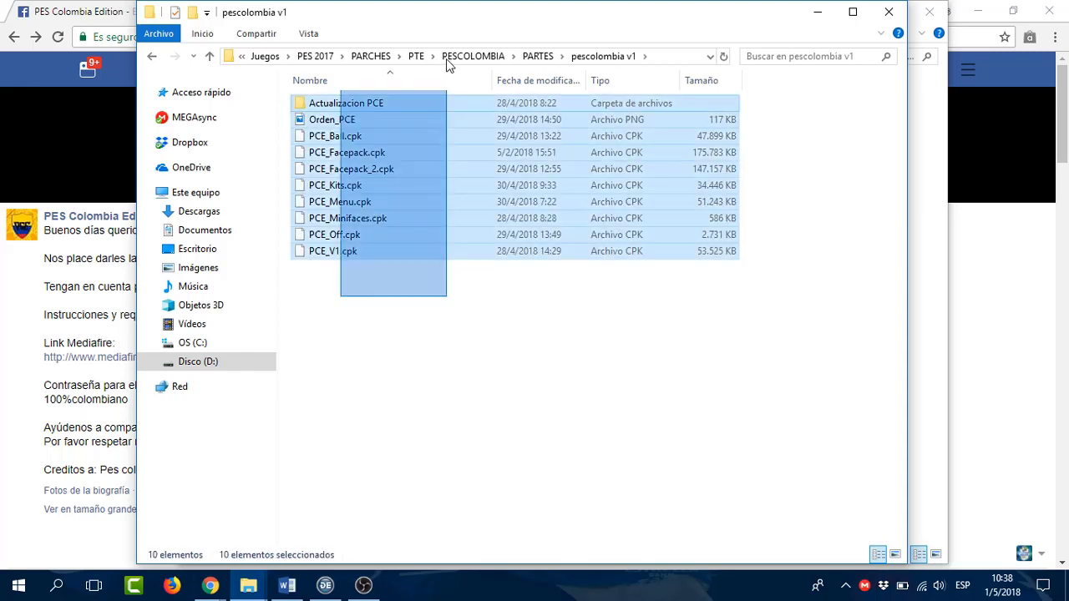
click(344, 121)
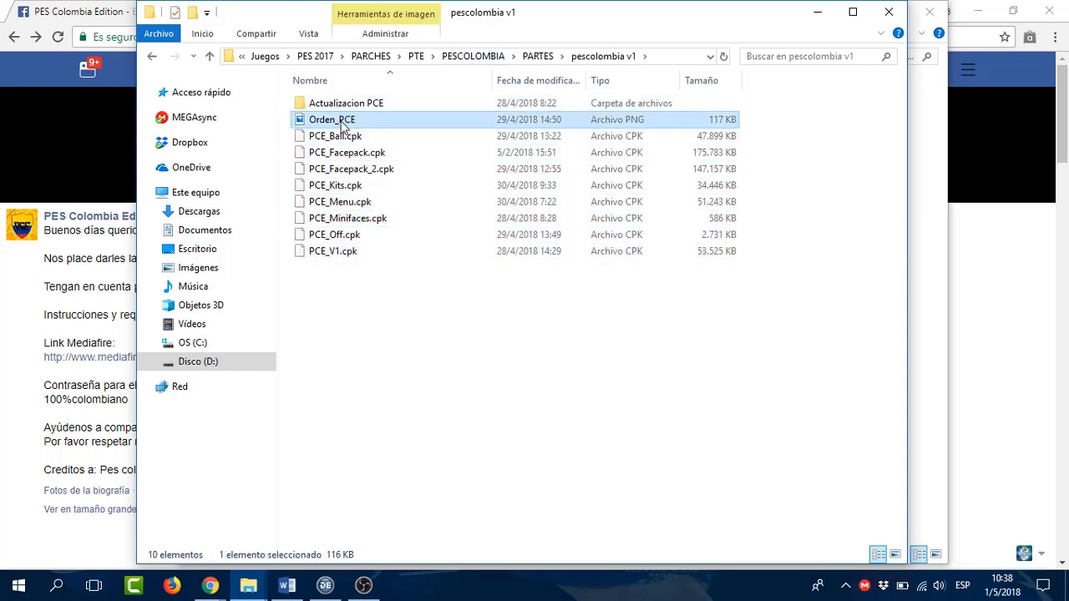
double_click(343, 124)
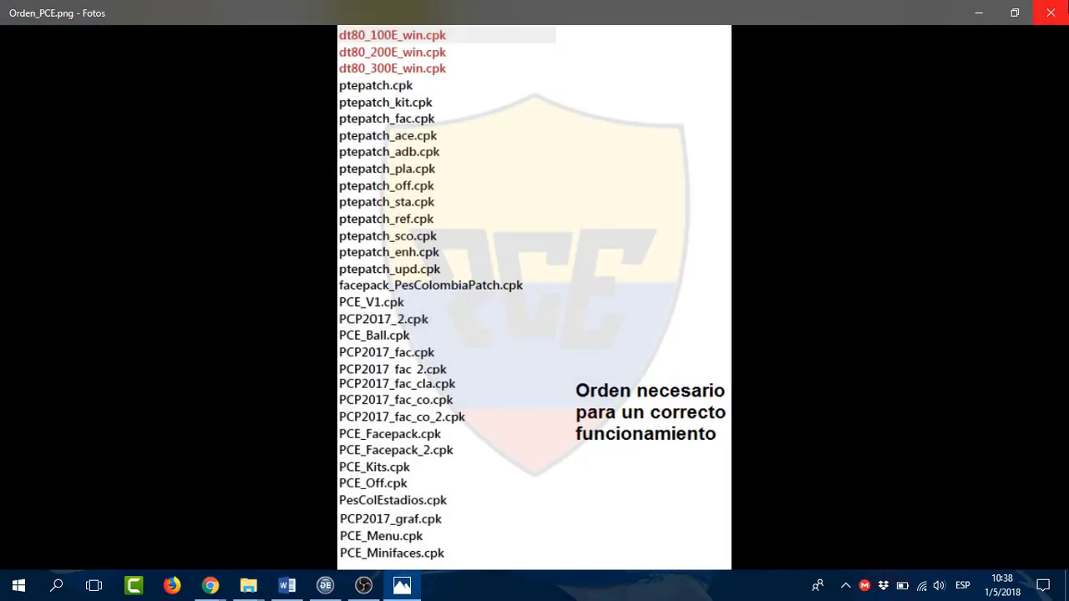
click(1050, 13)
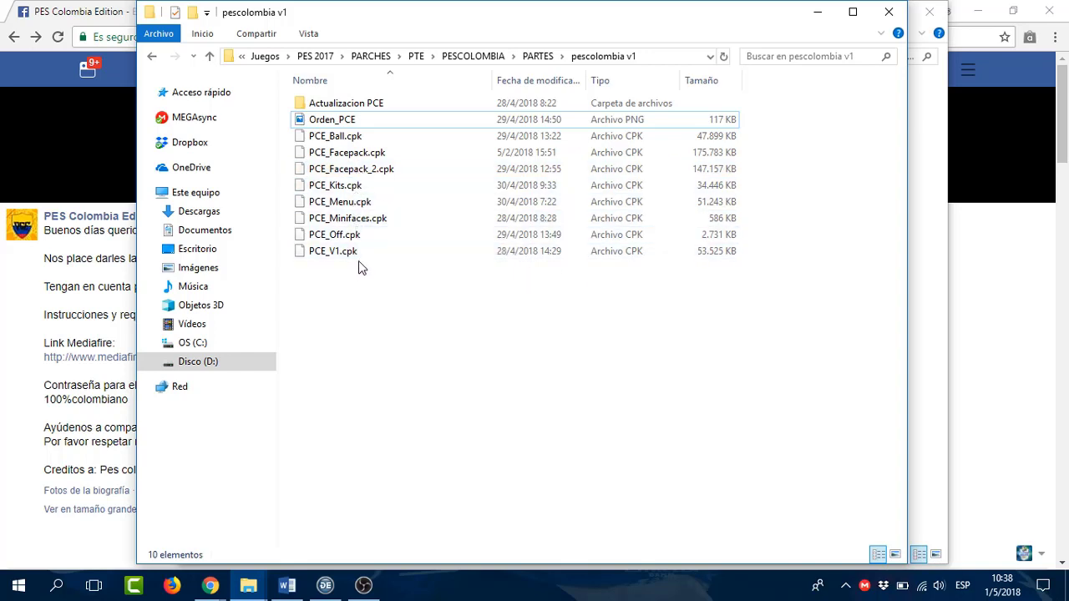
drag(359, 260, 401, 232)
click(379, 303)
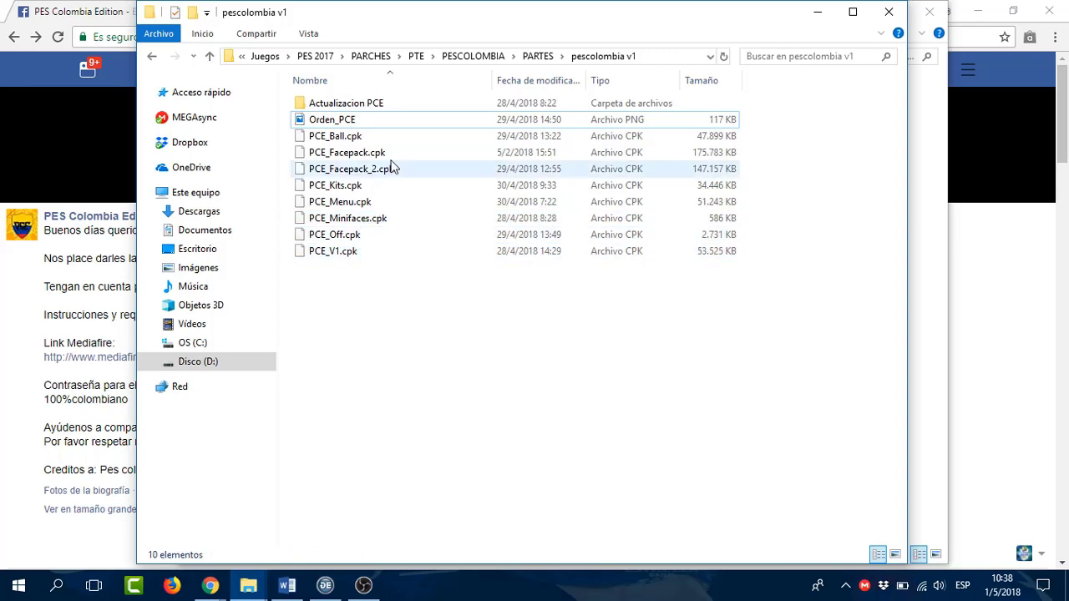
Look inside the save folder in Actualizacion PCE, return to its parent folder, and copy the save folder.
double_click(375, 107)
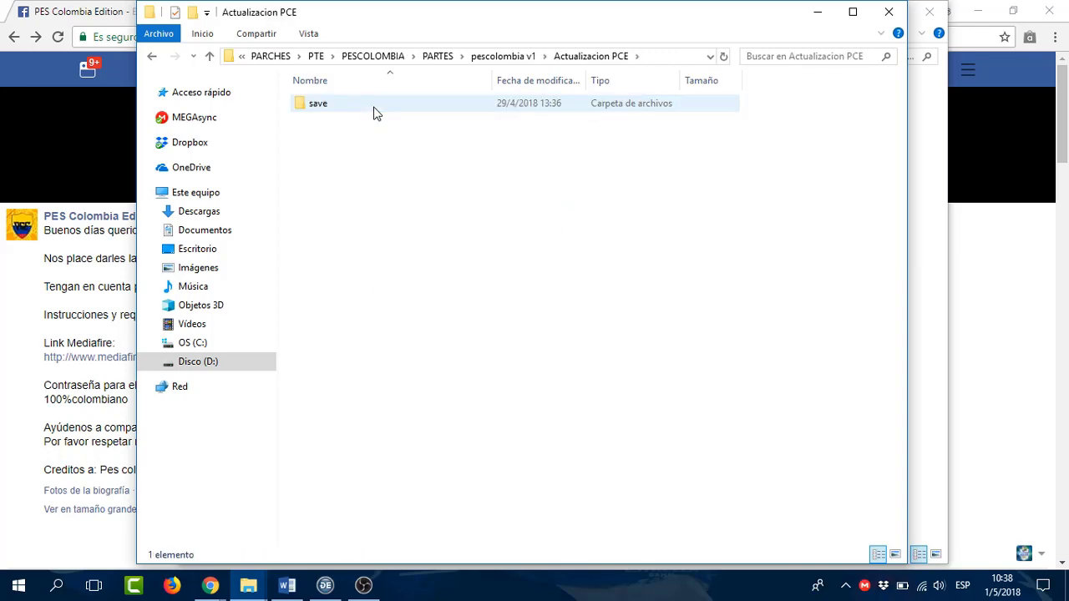
double_click(351, 106)
click(350, 106)
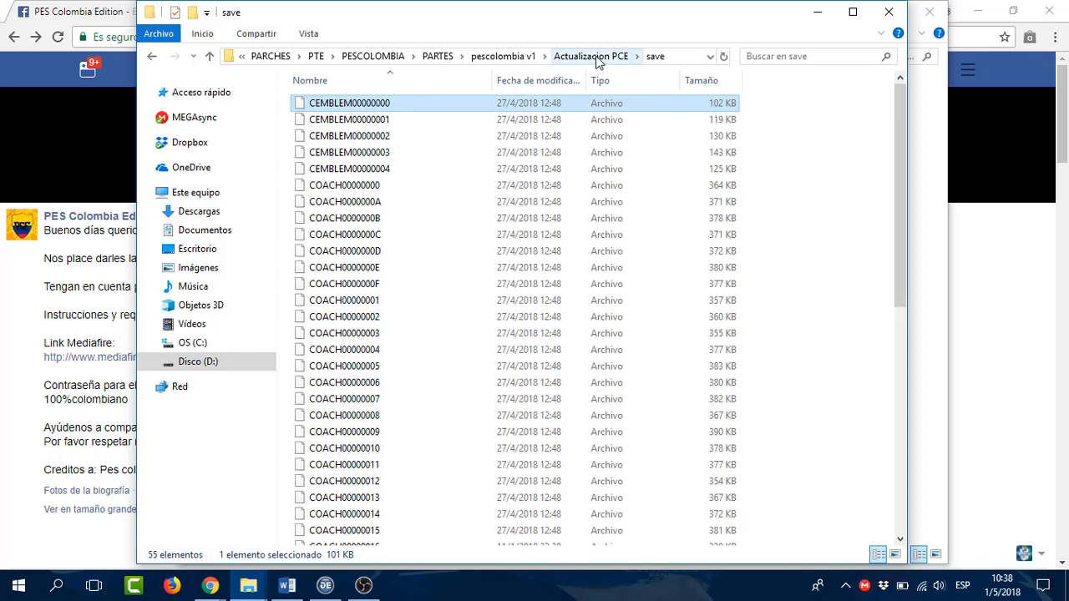
click(596, 57)
right_click(421, 103)
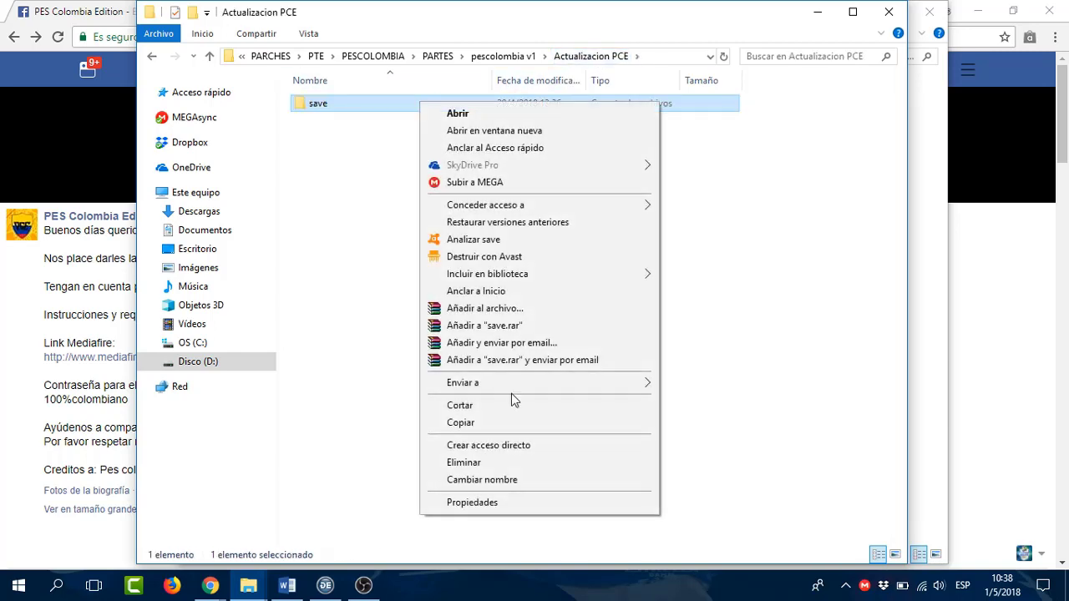
click(480, 423)
click(439, 203)
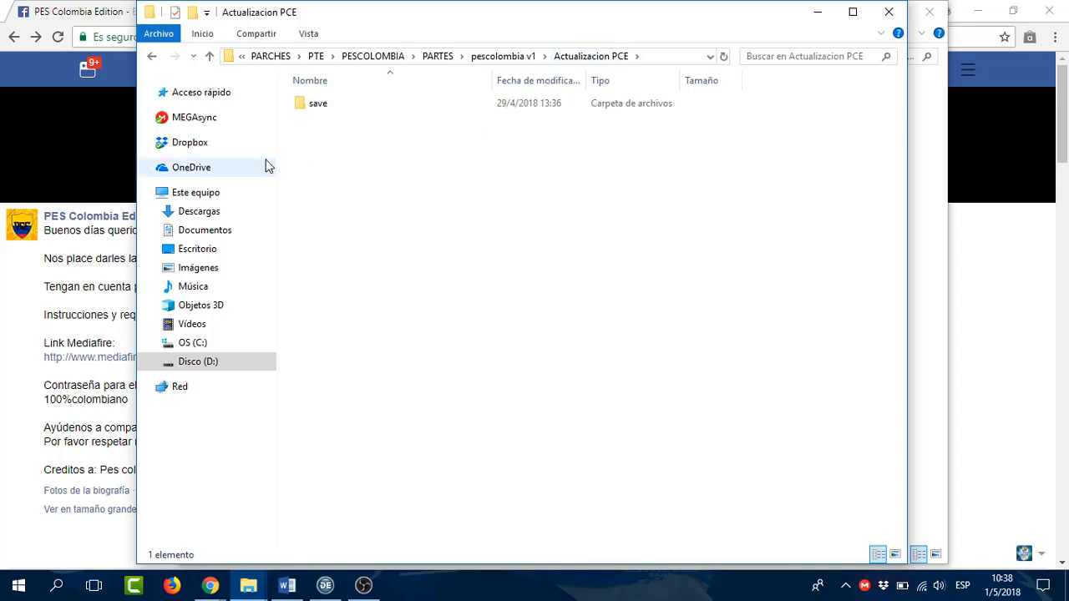
Open Documentos in a new window and go to KONAMI\Pro Evolution Soccer 2017, viewing the paste option without using it.
right_click(199, 234)
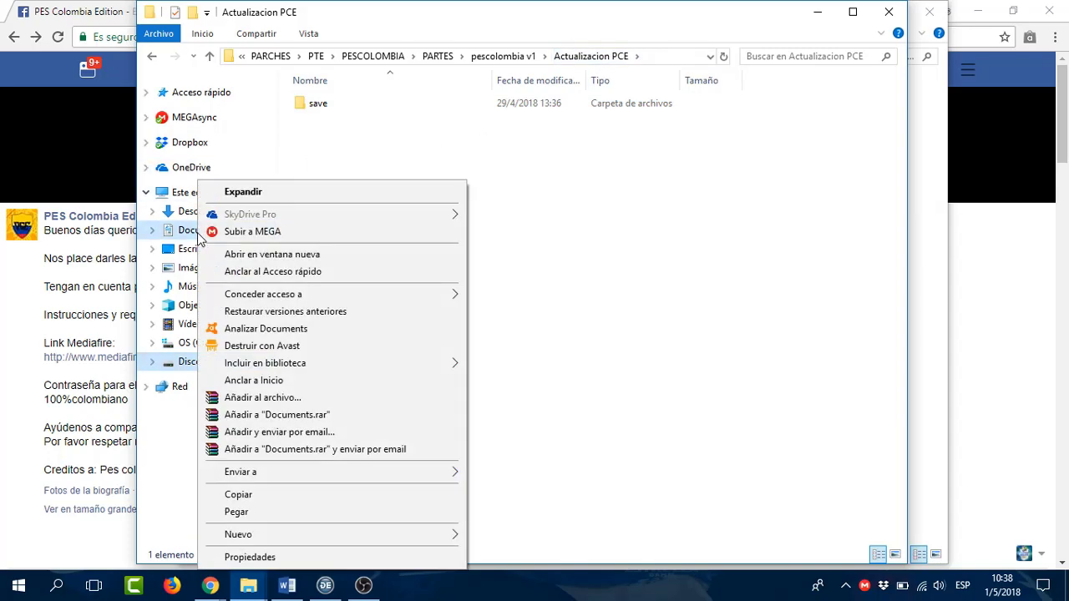
click(240, 253)
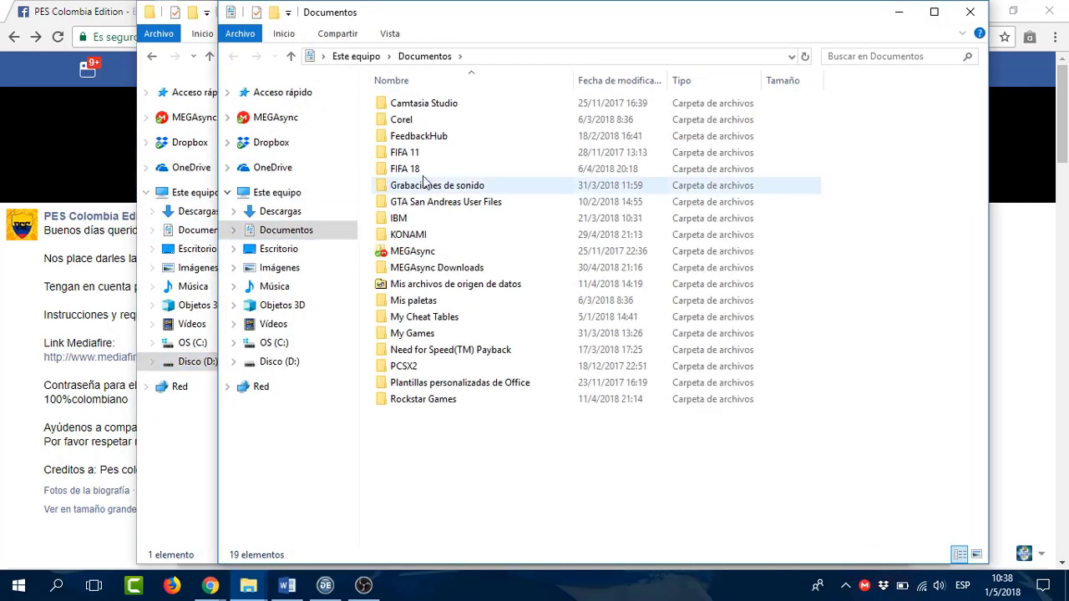
double_click(418, 234)
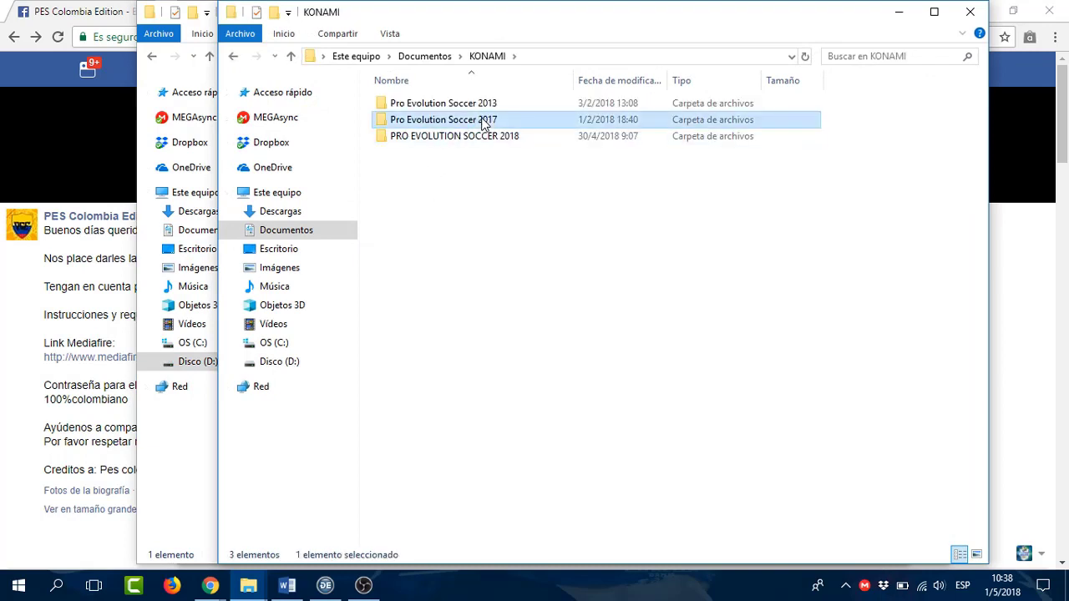
double_click(484, 120)
right_click(456, 160)
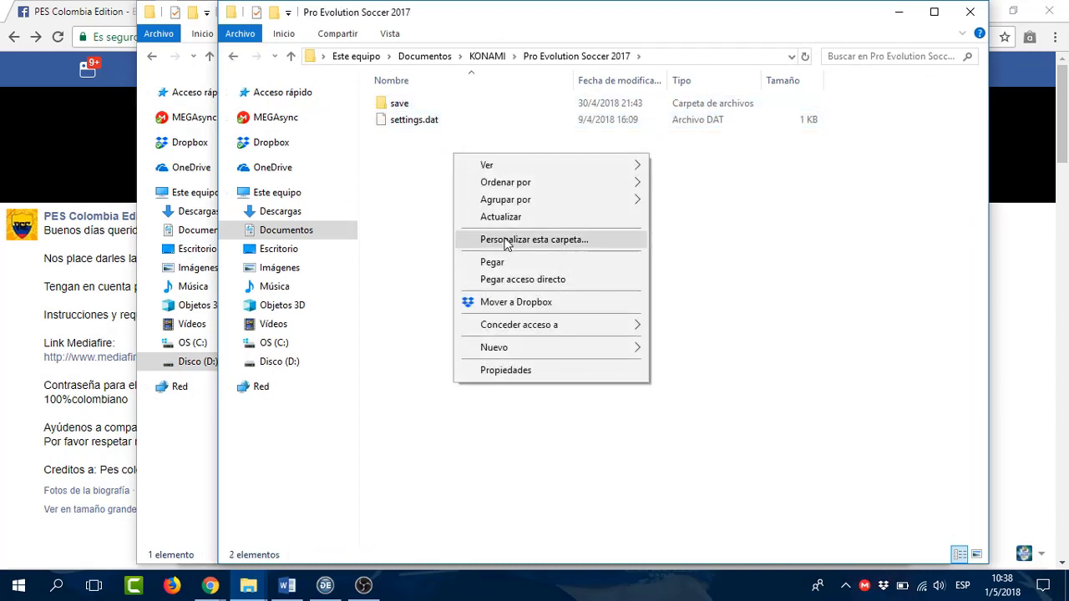
click(443, 241)
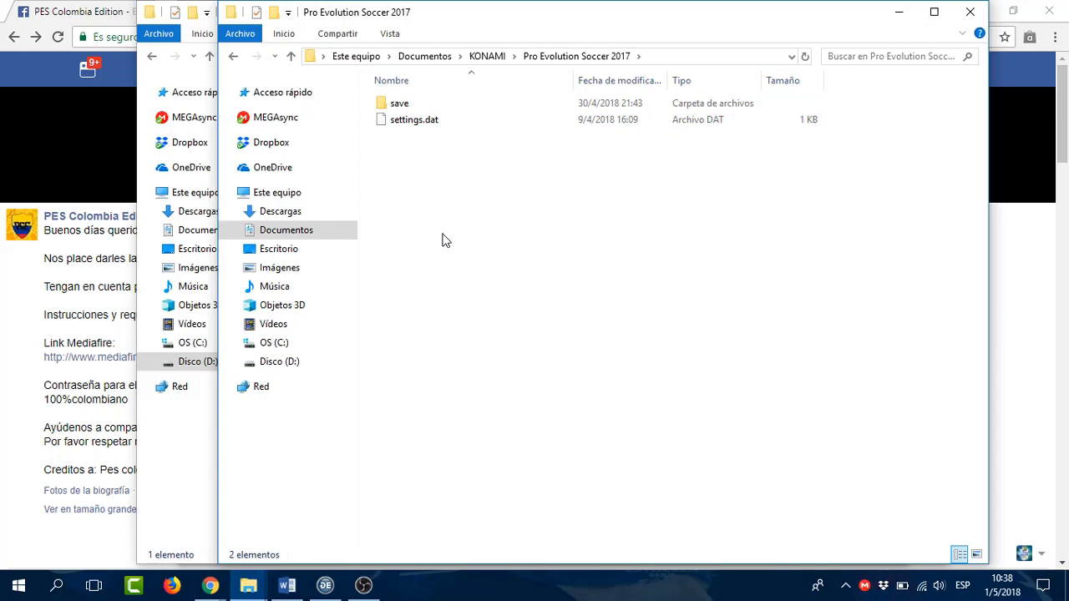
Find the EDIT00000000 file and its WinRAR backup in the save folder, view the compression options, and close the window.
double_click(444, 104)
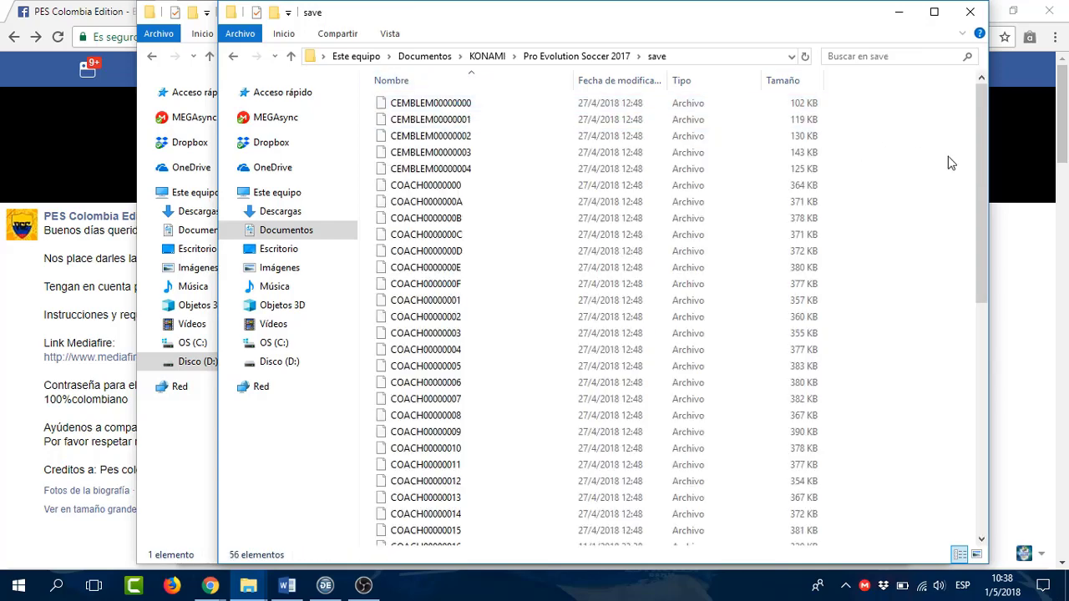
drag(977, 192, 973, 335)
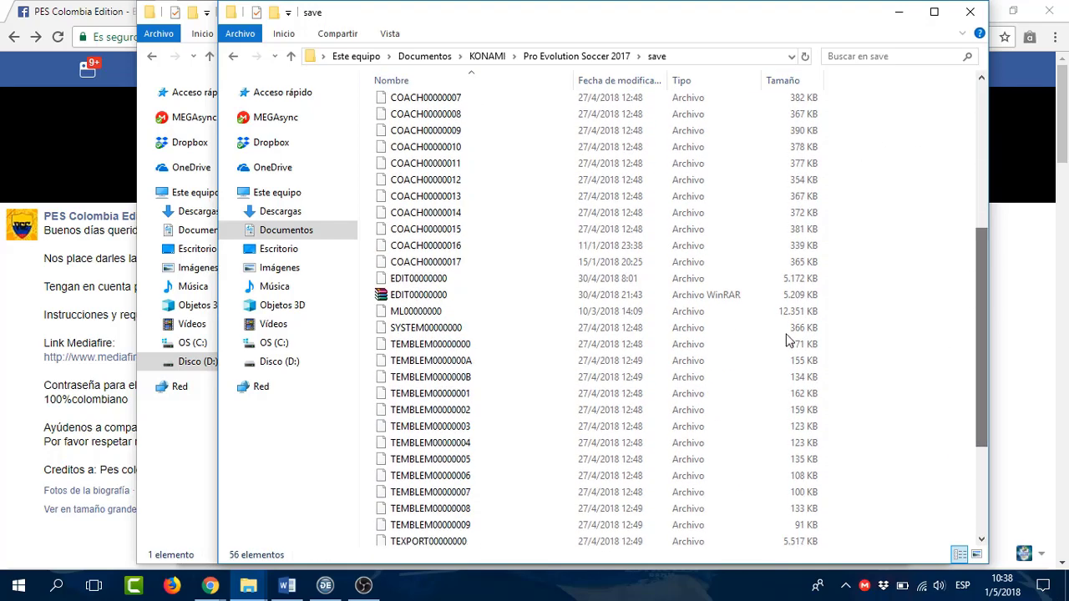
click(441, 282)
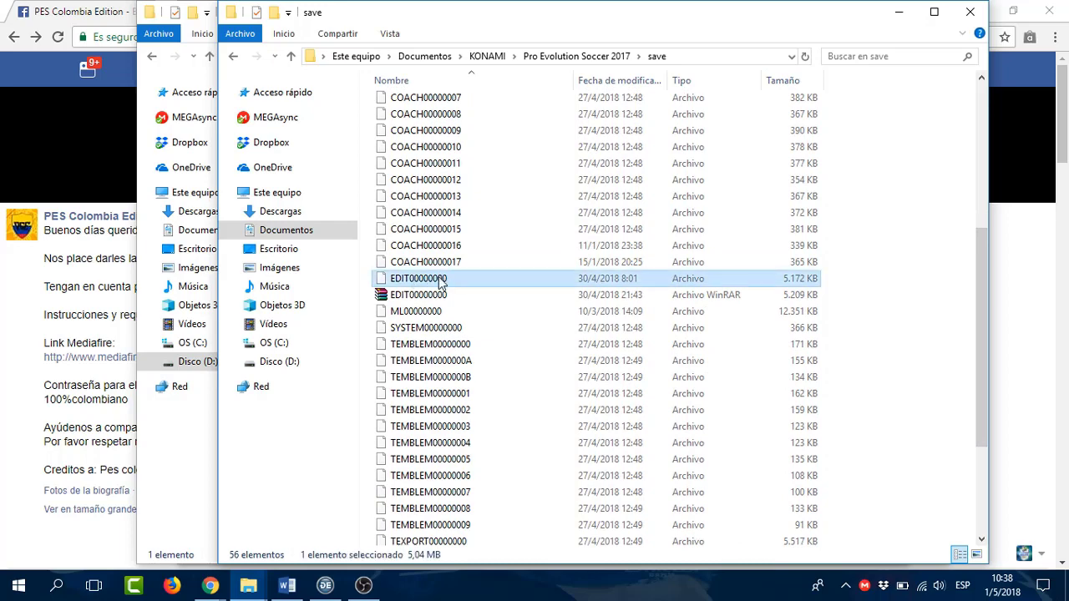
right_click(441, 284)
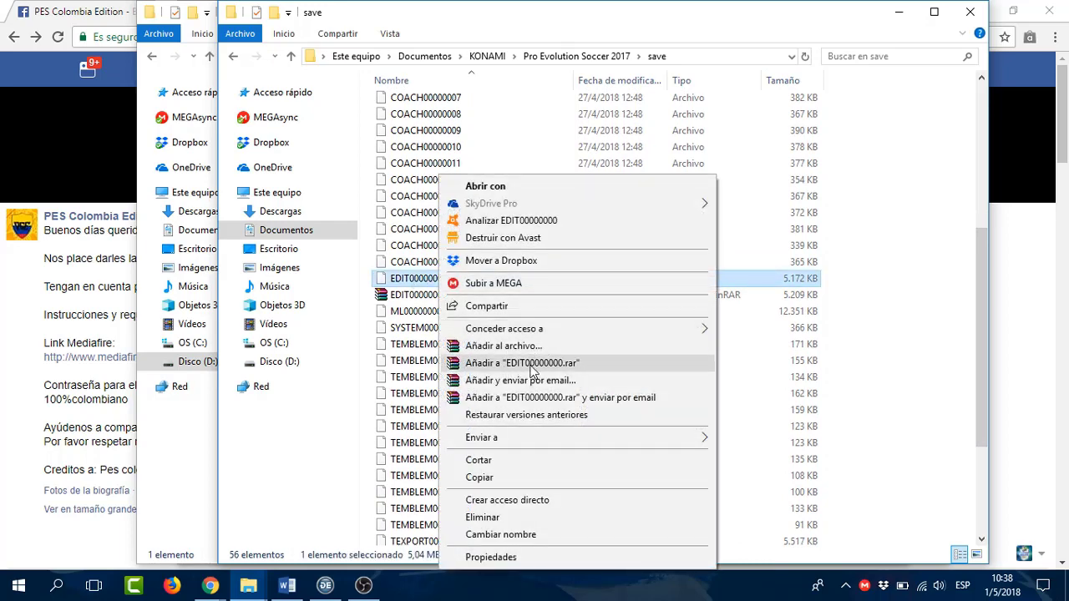
click(840, 310)
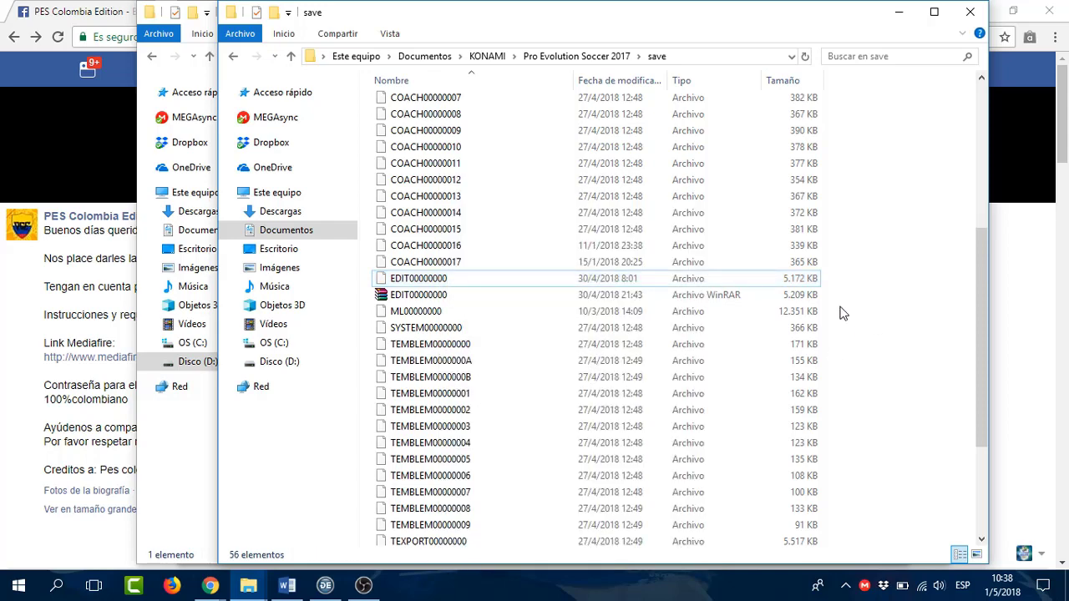
click(798, 299)
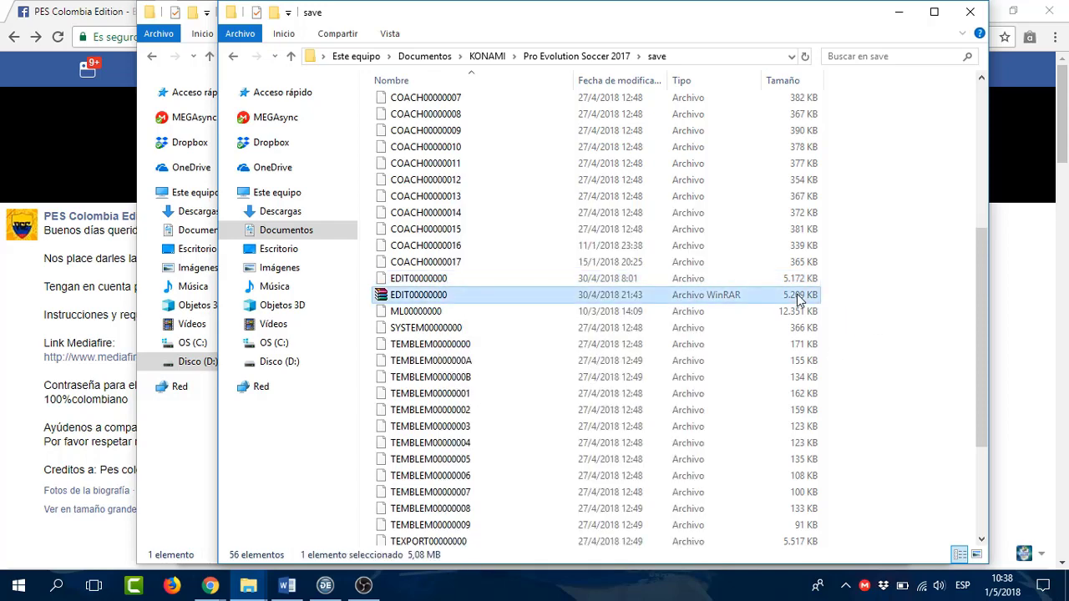
click(590, 60)
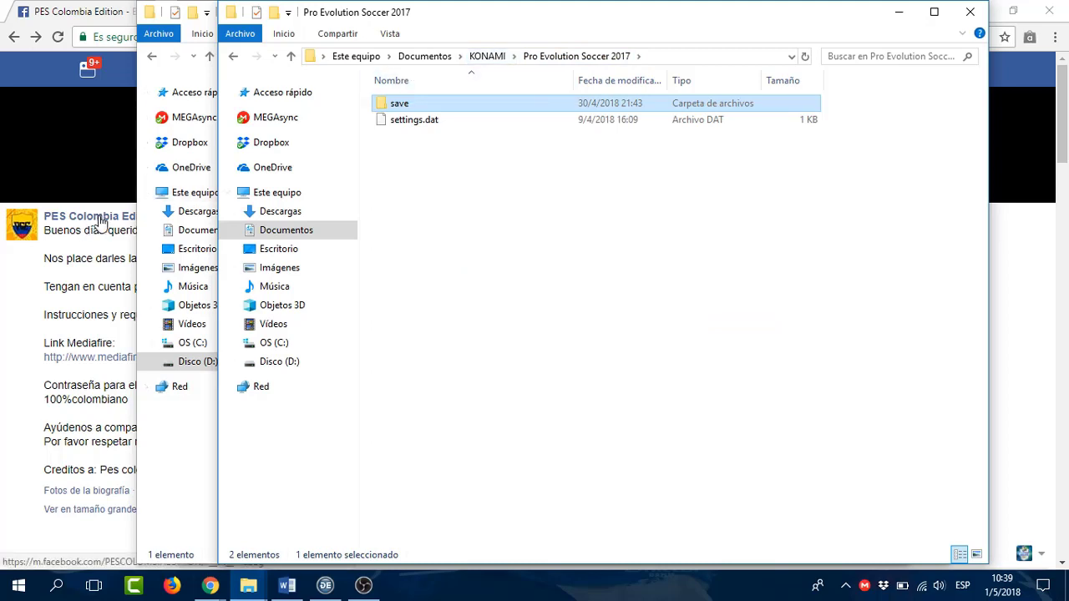
click(491, 60)
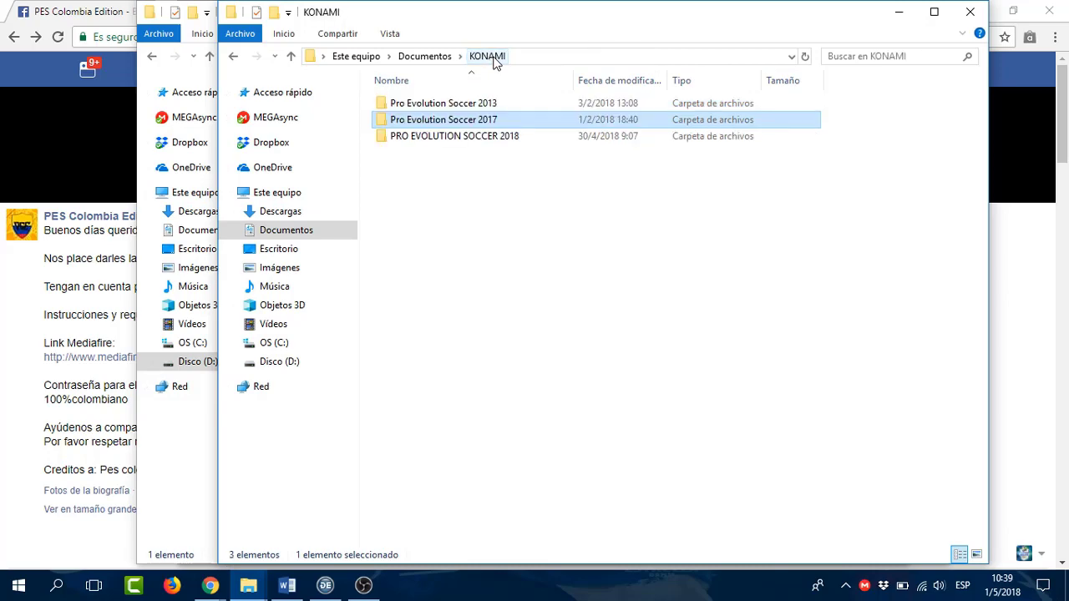
click(970, 11)
Return to pescolombia v1, select the files from PCE_Ball.cpk to PCE_V1.cpk, and view the copy option before clearing the selection.
click(507, 57)
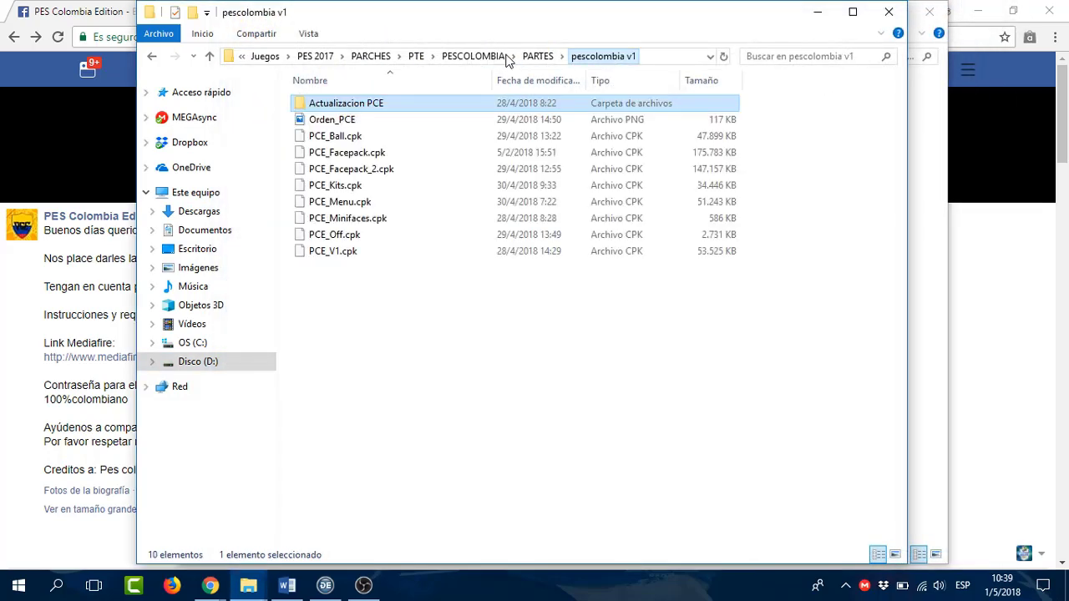
drag(361, 296, 366, 144)
right_click(344, 140)
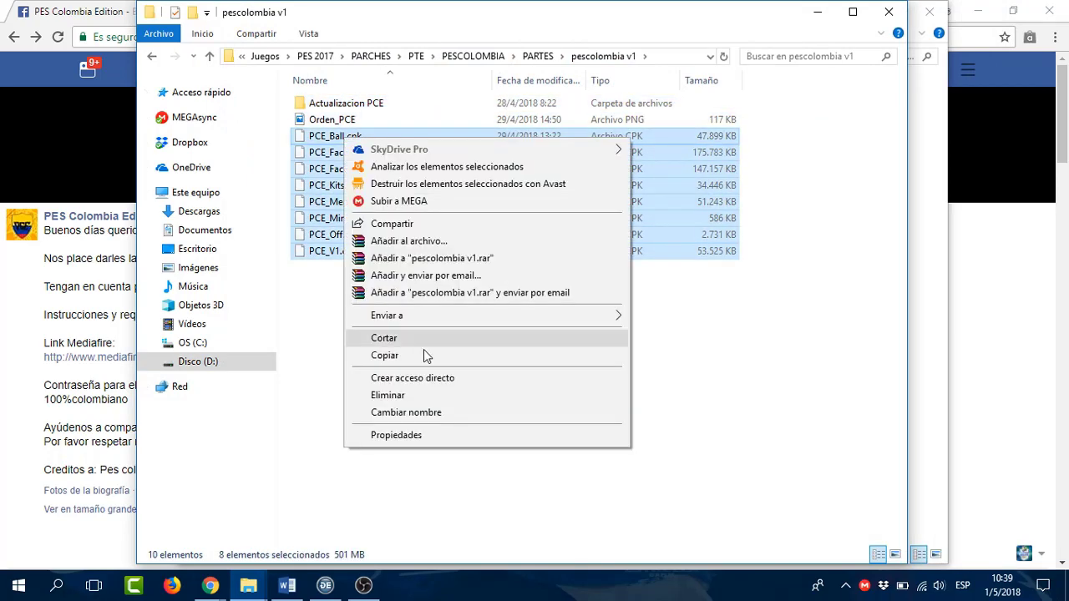
click(402, 501)
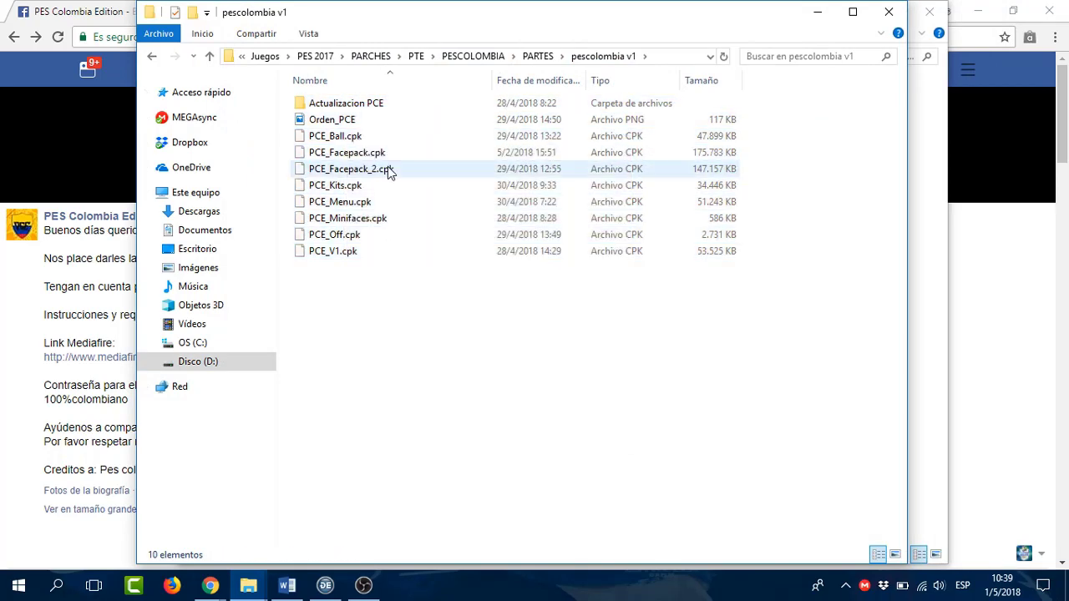
Inspect the cpk files in the Pro Evolution Soccer 2017 download folder, view the paste option without using it, and return to the game folder.
mouse_move(248, 588)
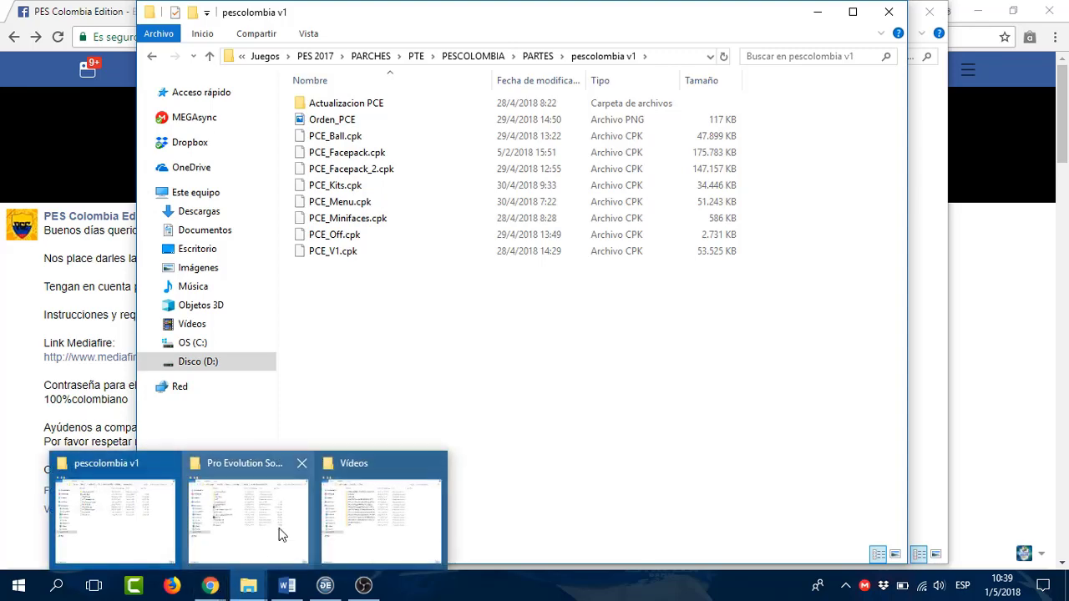
click(284, 530)
double_click(377, 142)
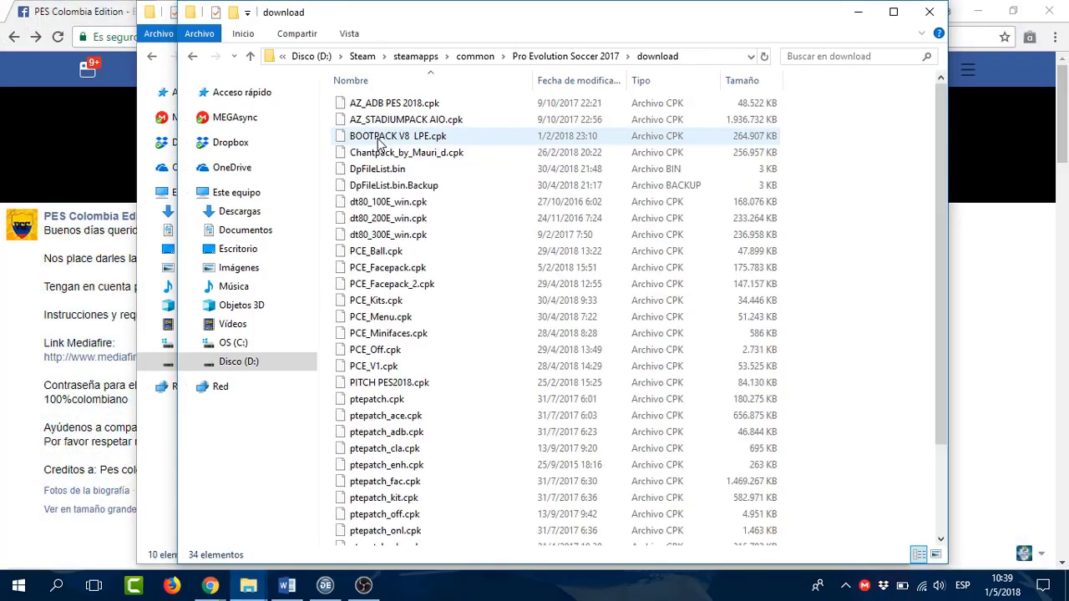
right_click(817, 205)
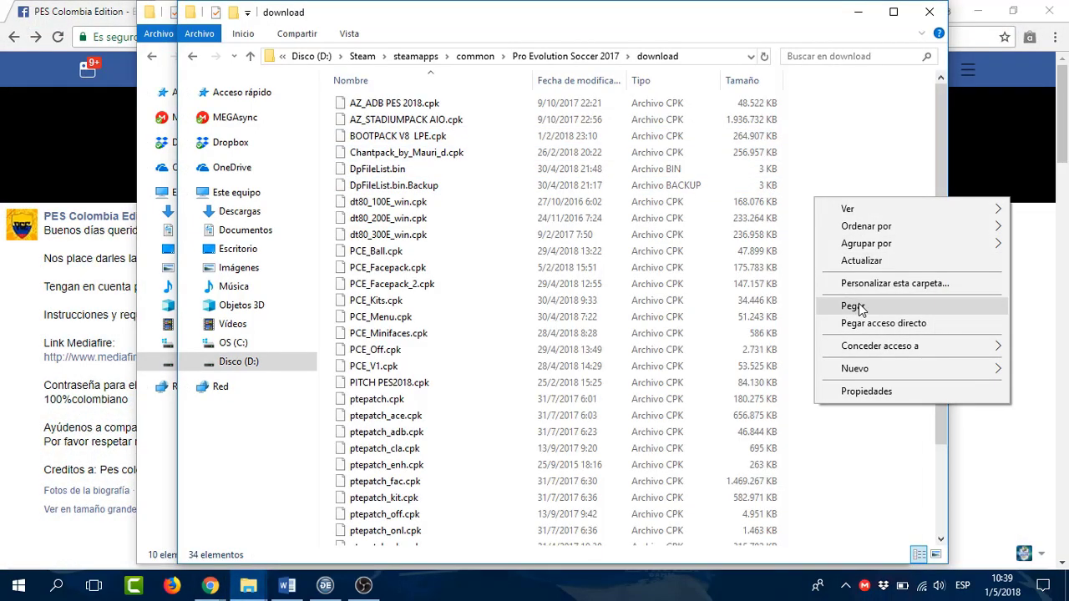
click(794, 125)
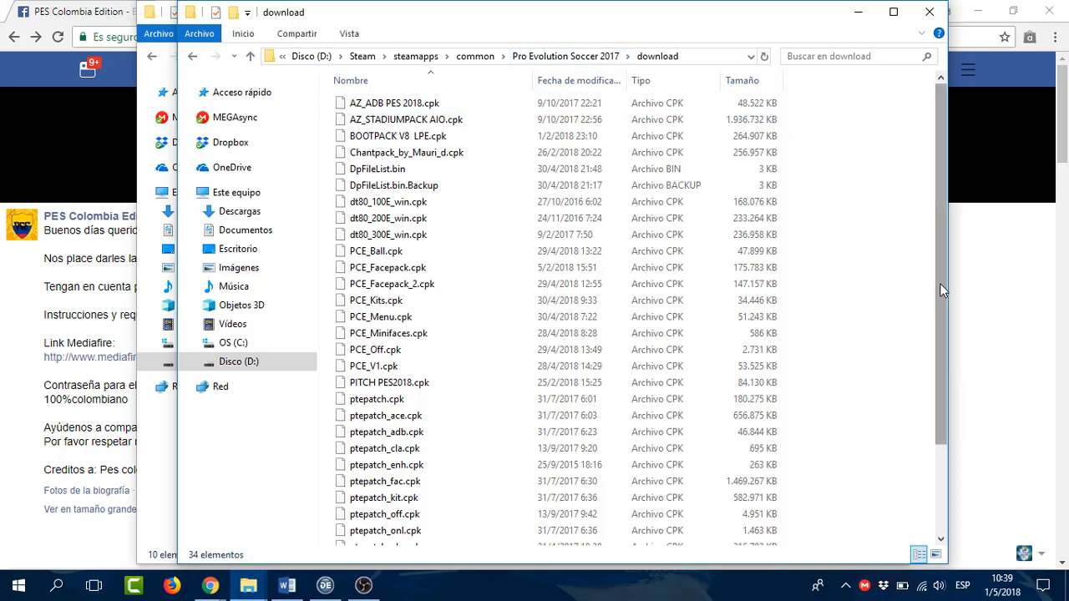
scroll(939, 290, down, 3)
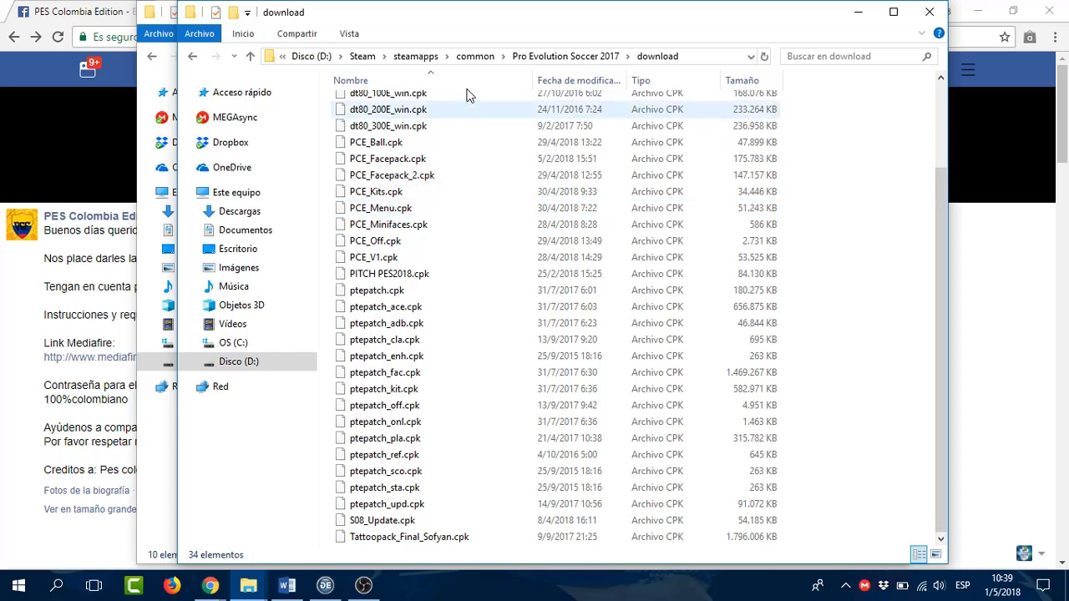
click(565, 56)
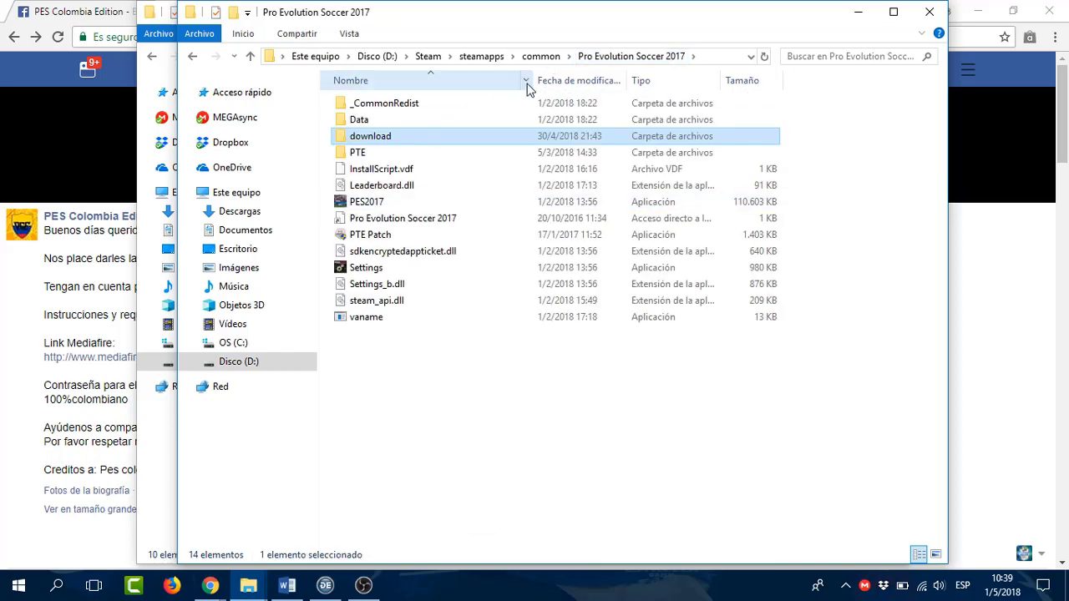
Go from pescolombia v1 to the Juegos\PES 2017 folder and launch PES 2017 - DpFileList Generator by Baris.
mouse_move(248, 584)
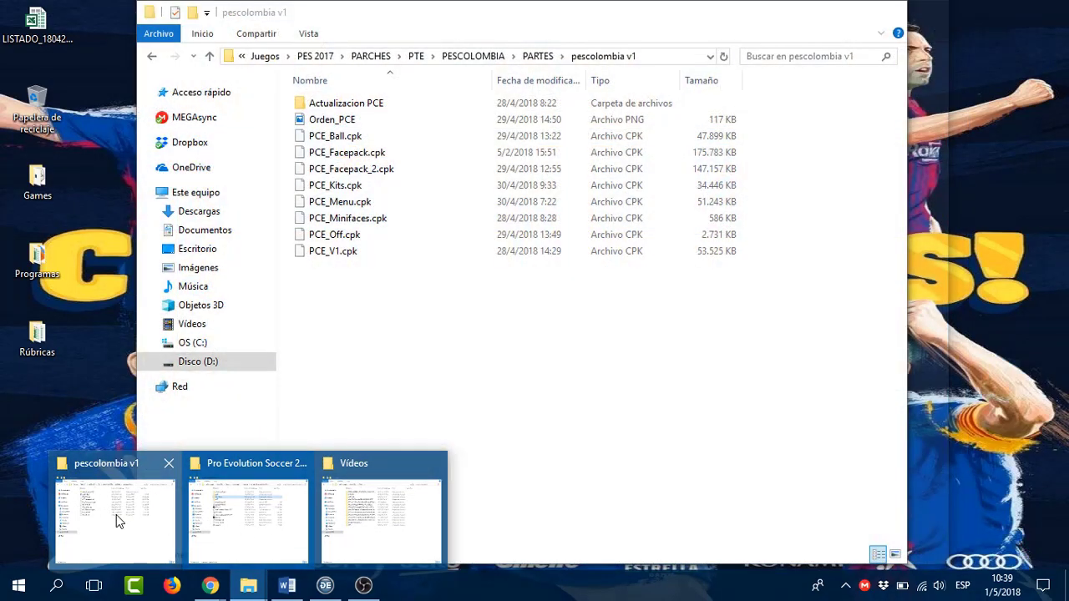
click(116, 515)
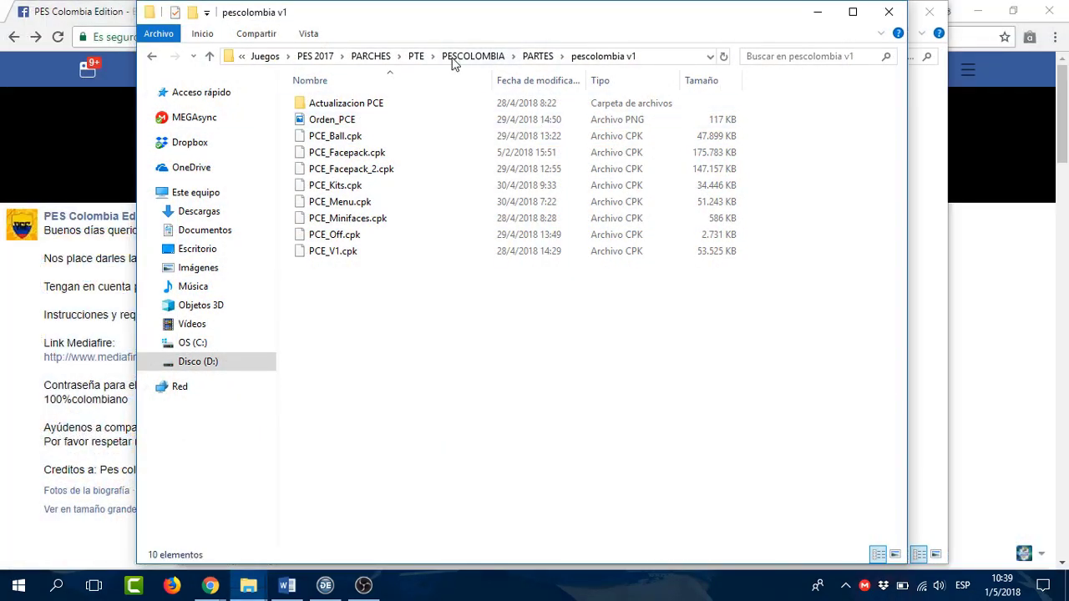
click(315, 56)
double_click(363, 121)
double_click(338, 123)
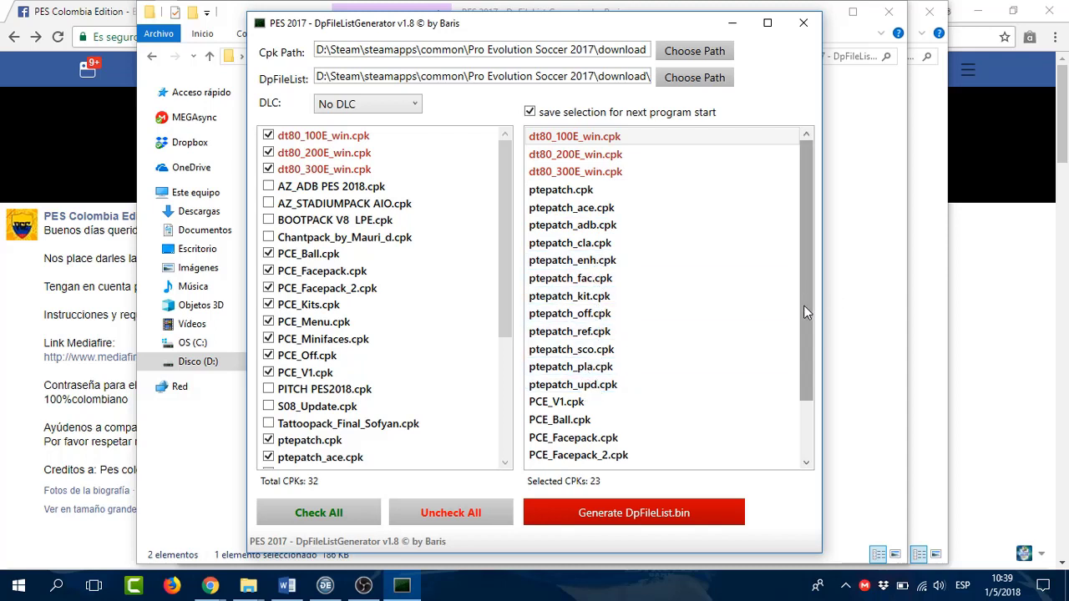
Review the order of the selected CPKs, then generate DpFileList.bin in the download folder and close the generator.
drag(804, 305, 810, 412)
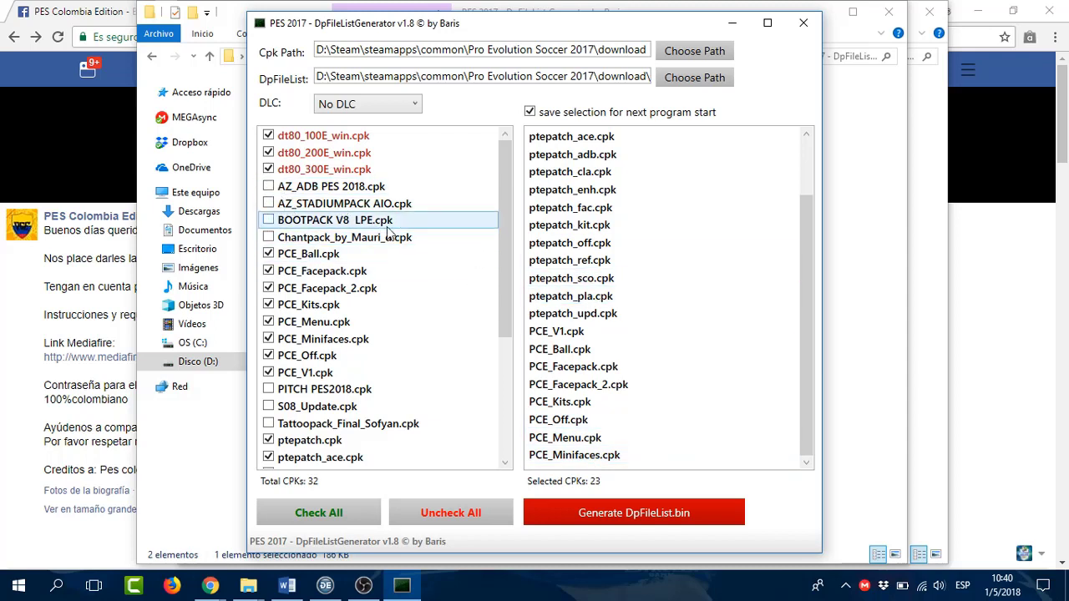
mouse_move(807, 201)
mouse_down()
mouse_move(809, 137)
mouse_move(810, 191)
mouse_up()
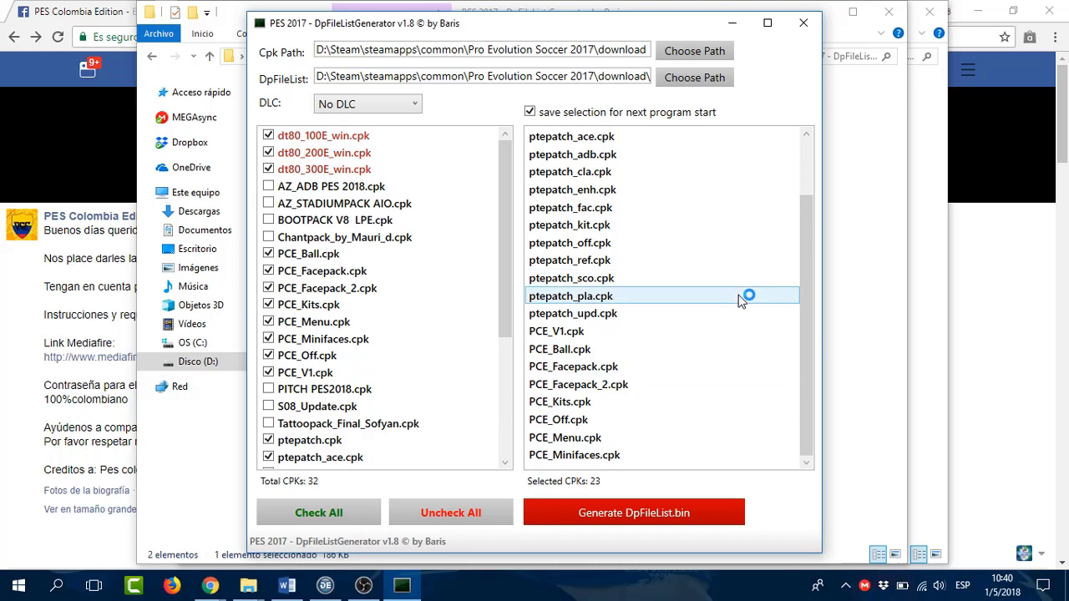
drag(803, 249, 808, 298)
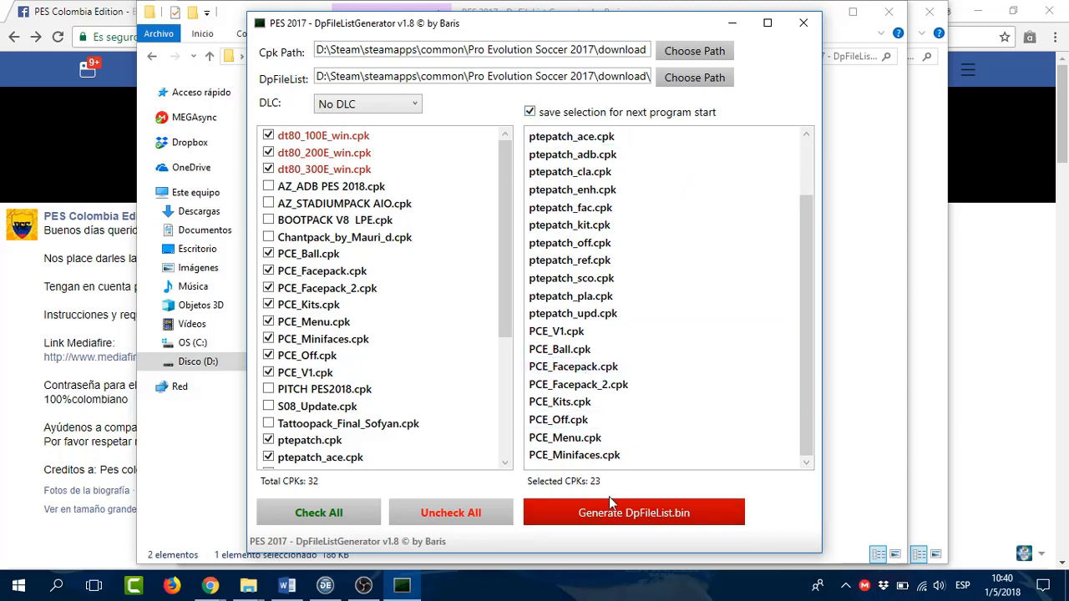
click(596, 515)
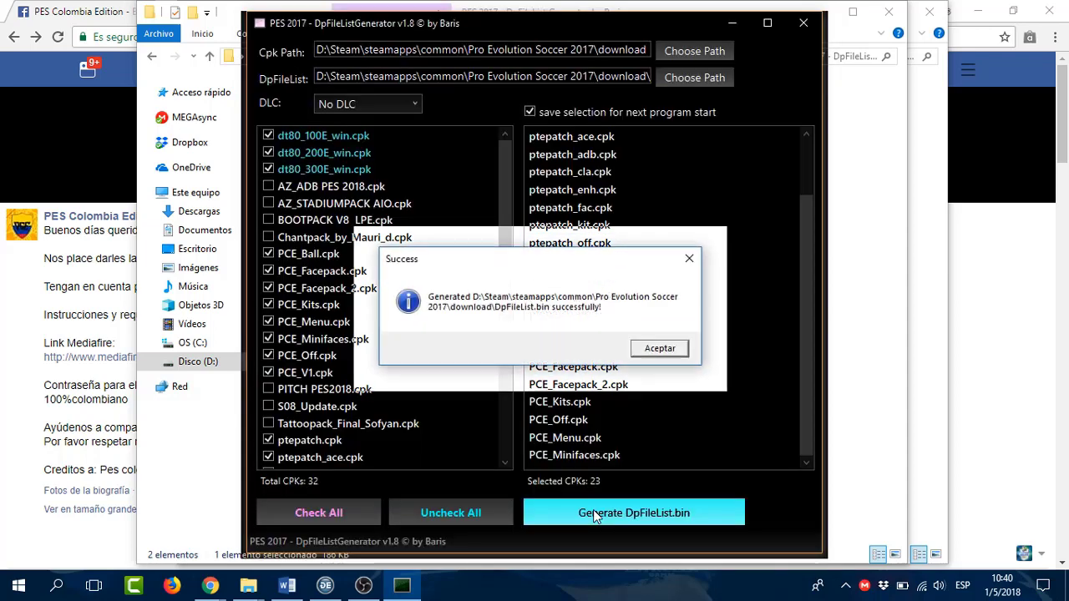
click(676, 351)
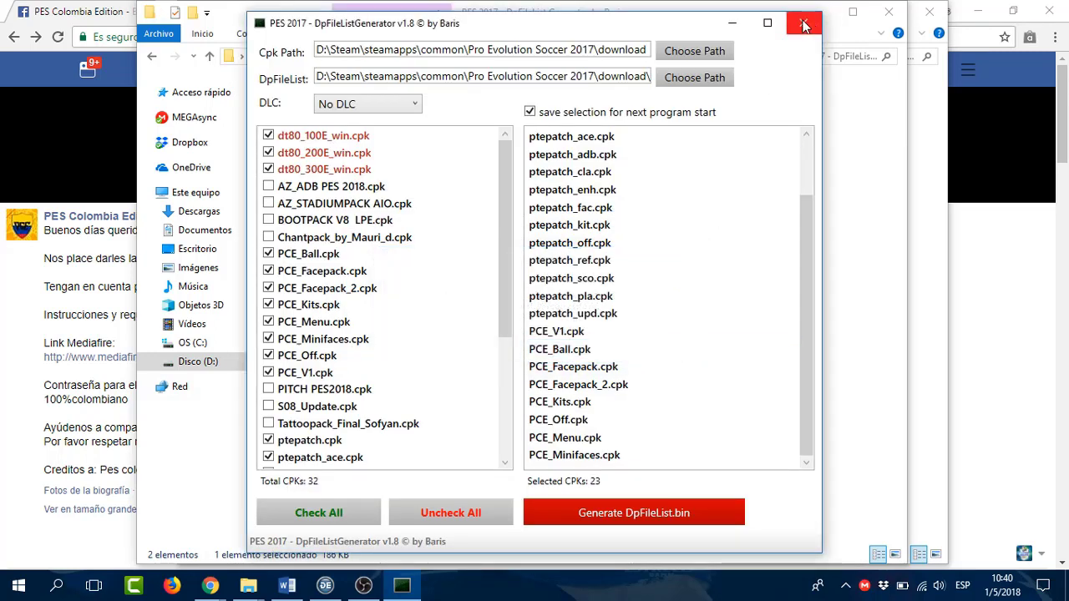
click(803, 24)
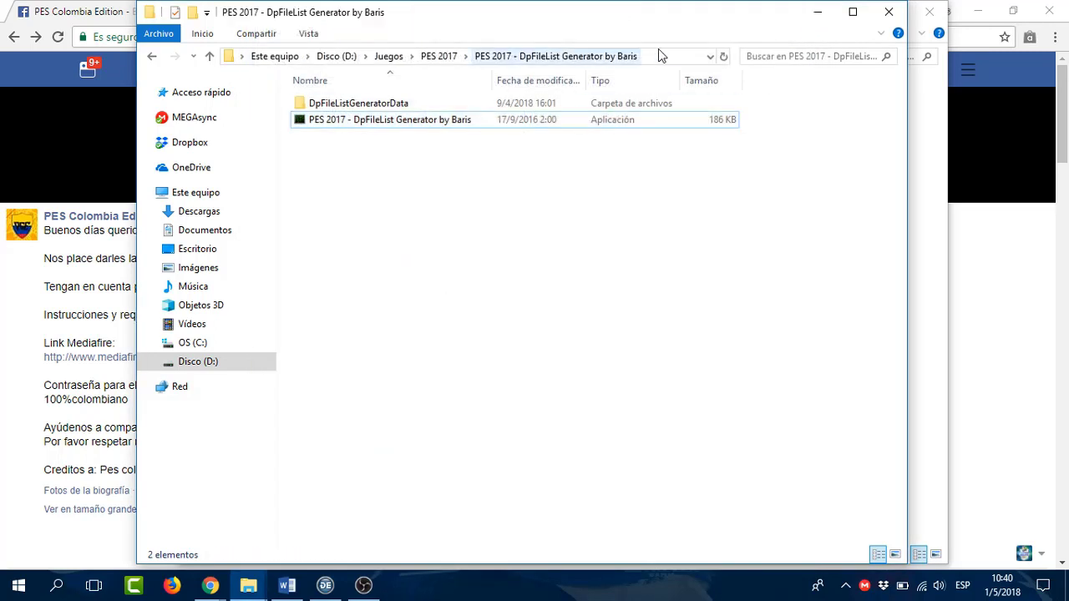
Go back up to the Juegos folder and close its window.
click(445, 60)
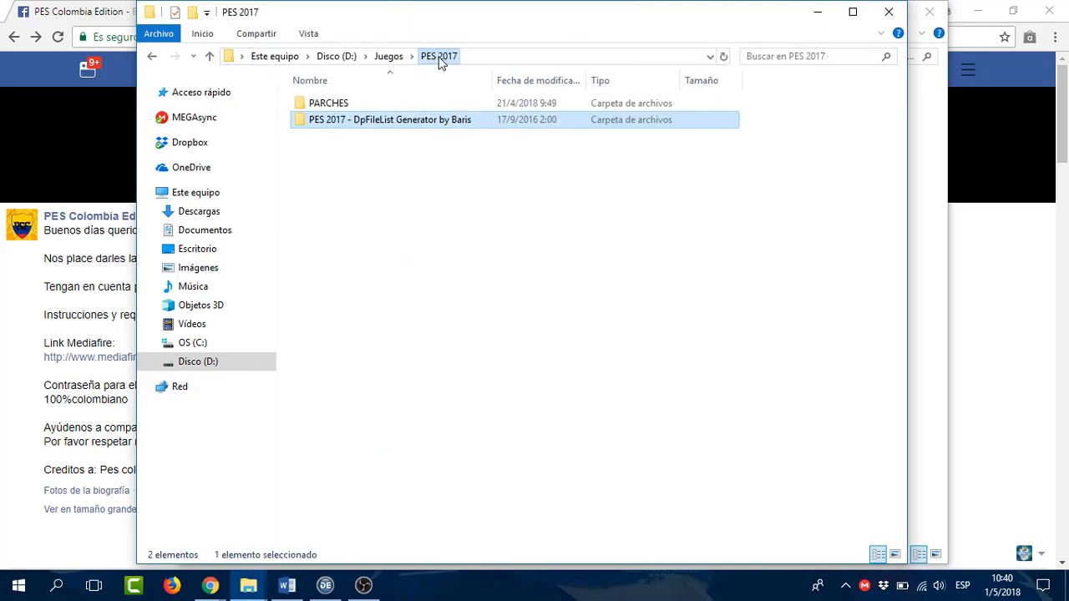
click(396, 57)
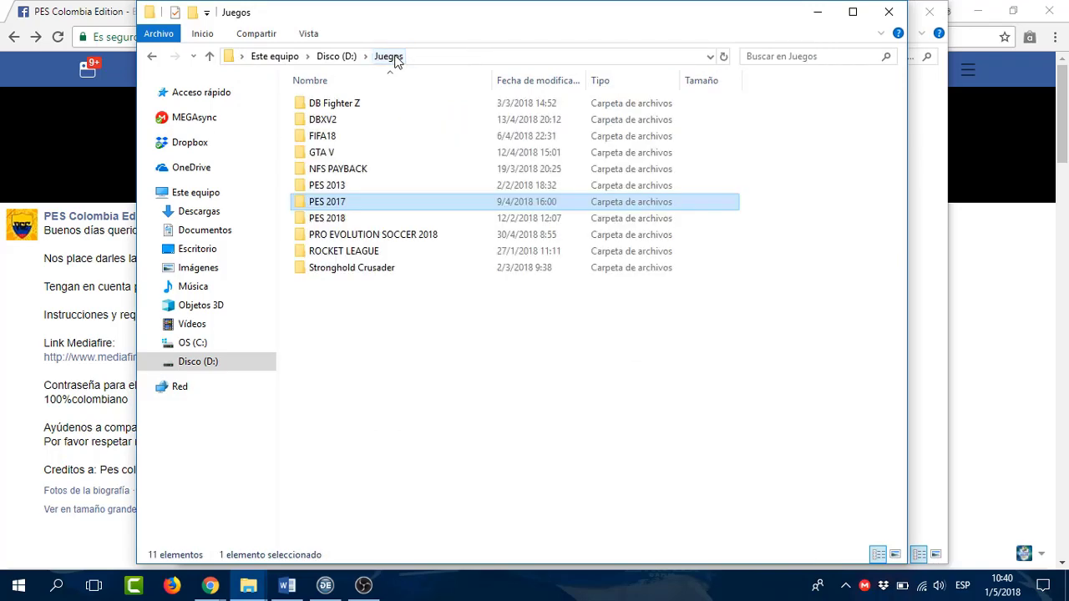
click(879, 11)
Highlight the PTE Patch application in the Pro Evolution Soccer 2017 folder without running it, then clear the selection.
click(402, 389)
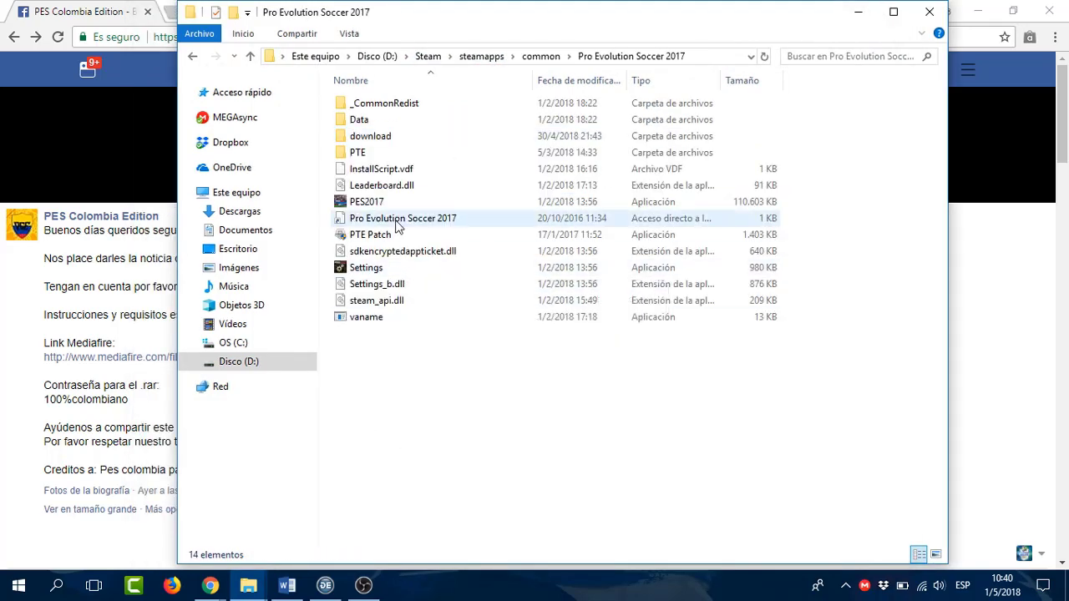
click(384, 240)
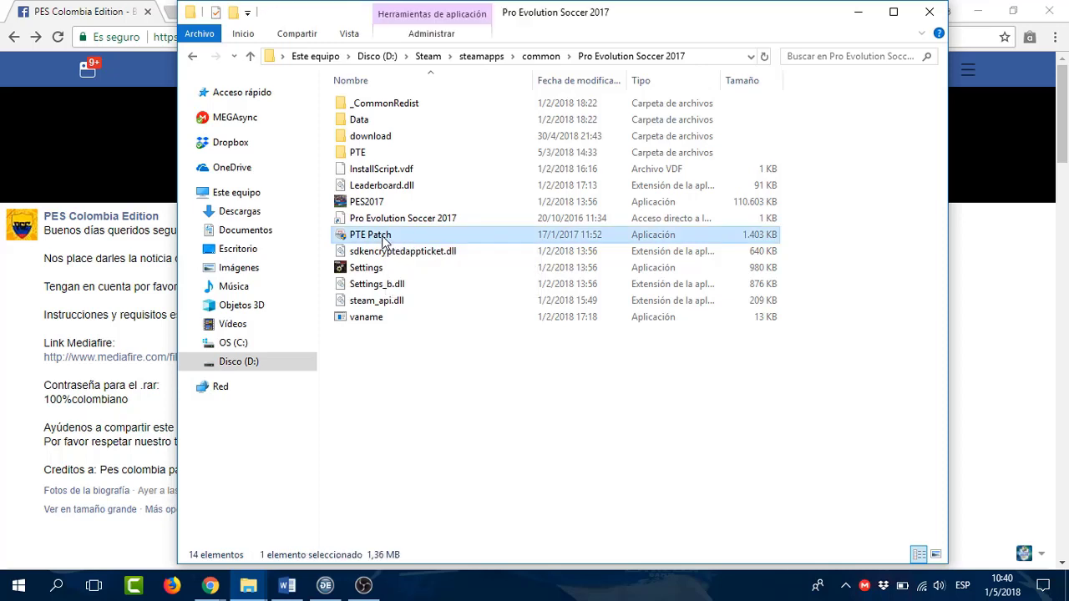
click(387, 366)
click(125, 12)
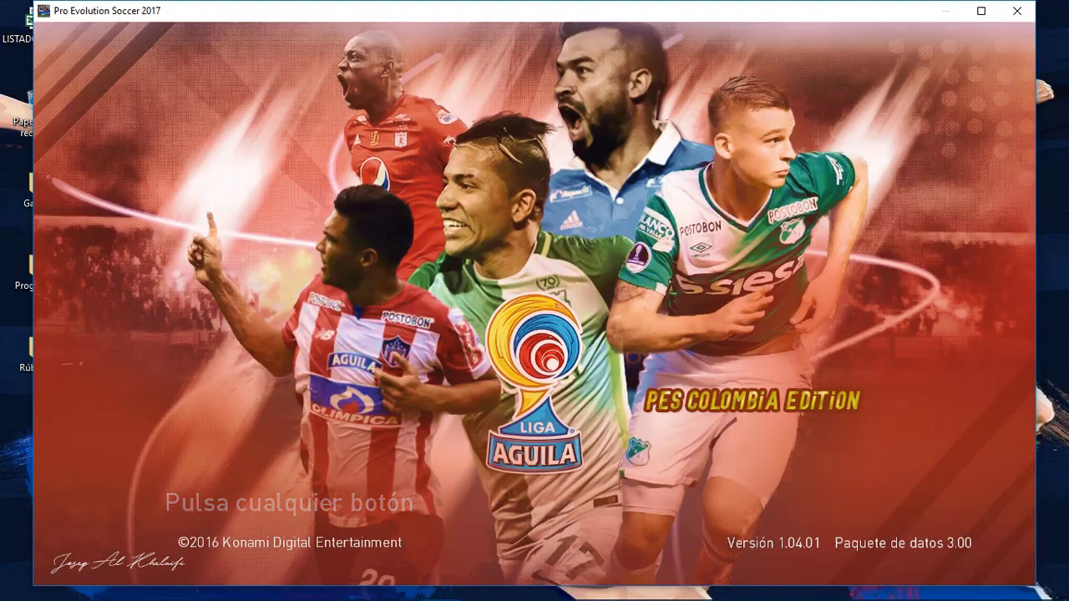
Continue past the game's title screen and look over the myClub and LIGA tiles on PÁG. PRINC.
key(Return)
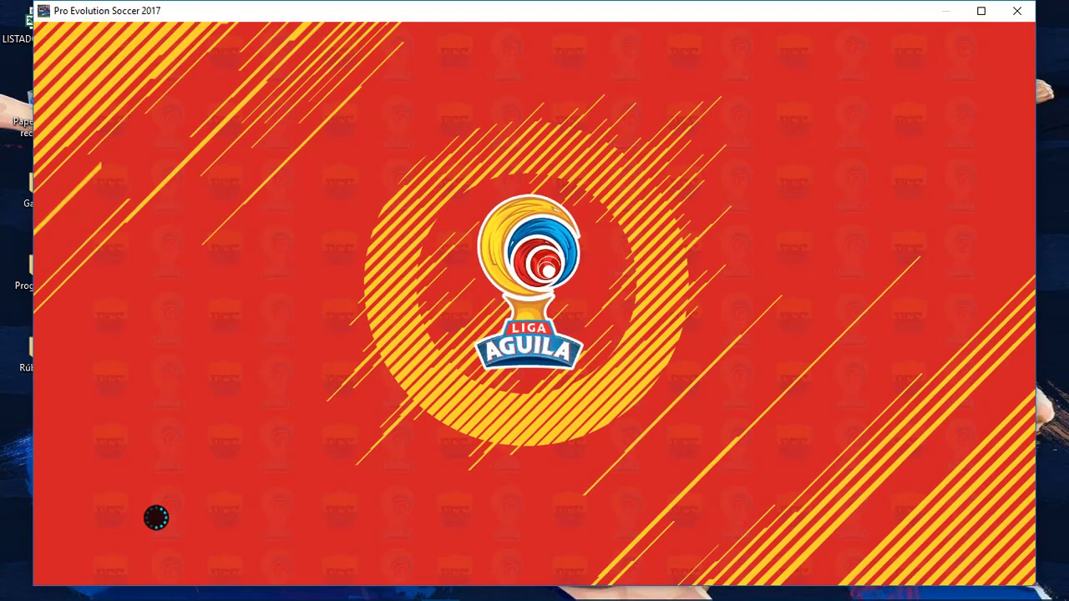
key(Right)
key(Right)
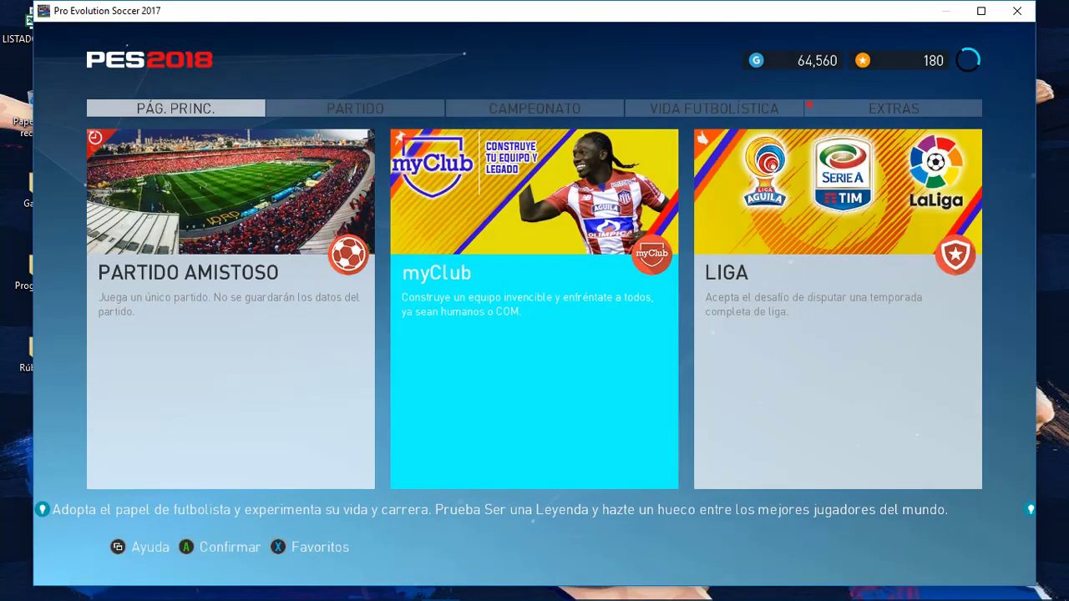
key(Right)
key(Left)
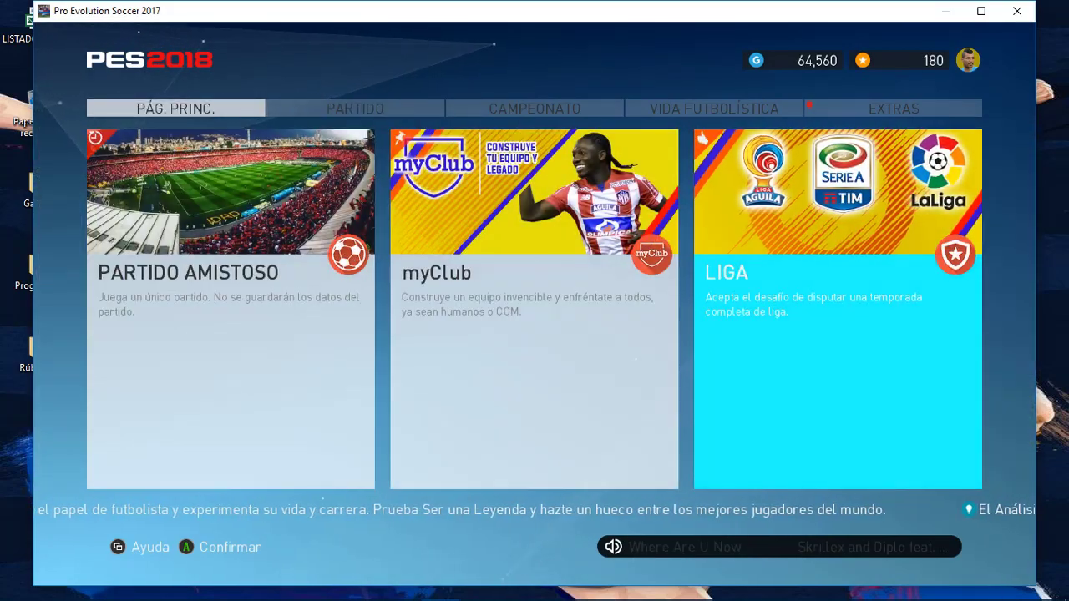
Browse the game modes on the PARTIDO and CAMPEONATO pages of the main menu.
key(Right)
key(Right)
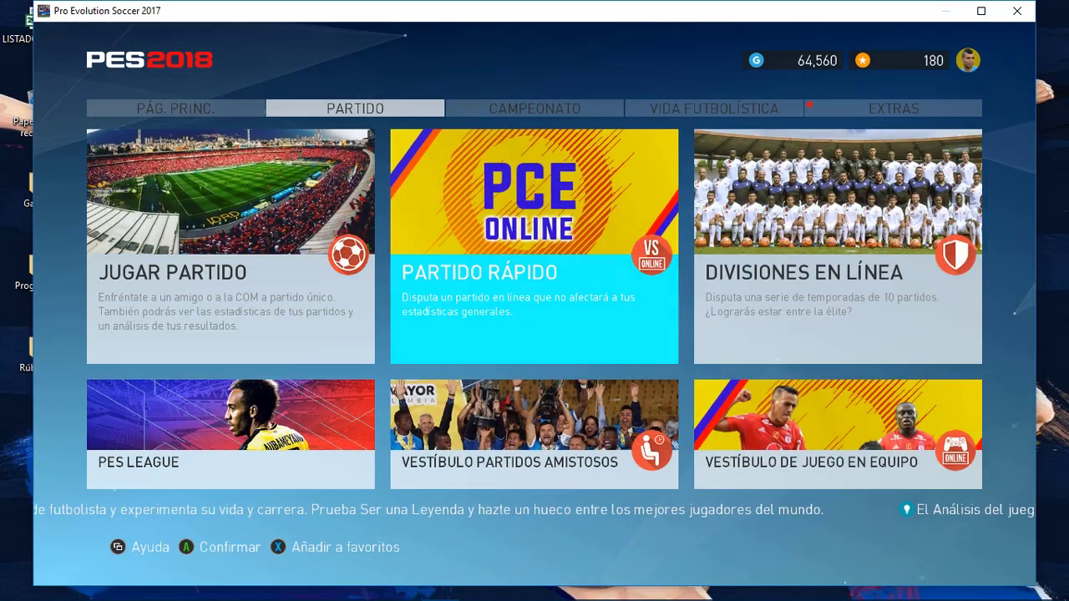
key(Right)
key(Down)
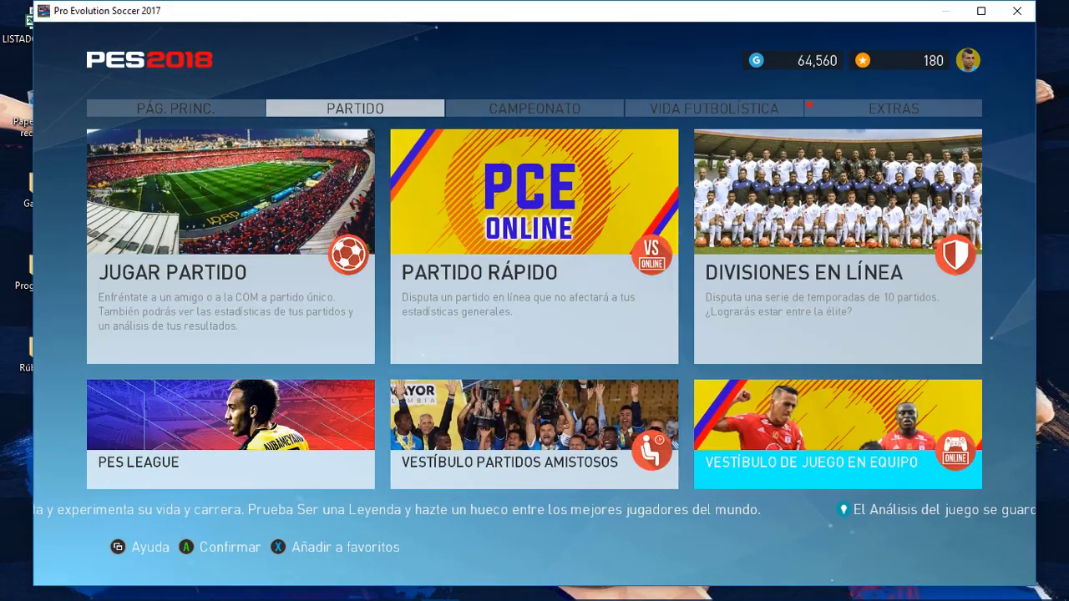
key(Right)
key(Right)
key(Right)
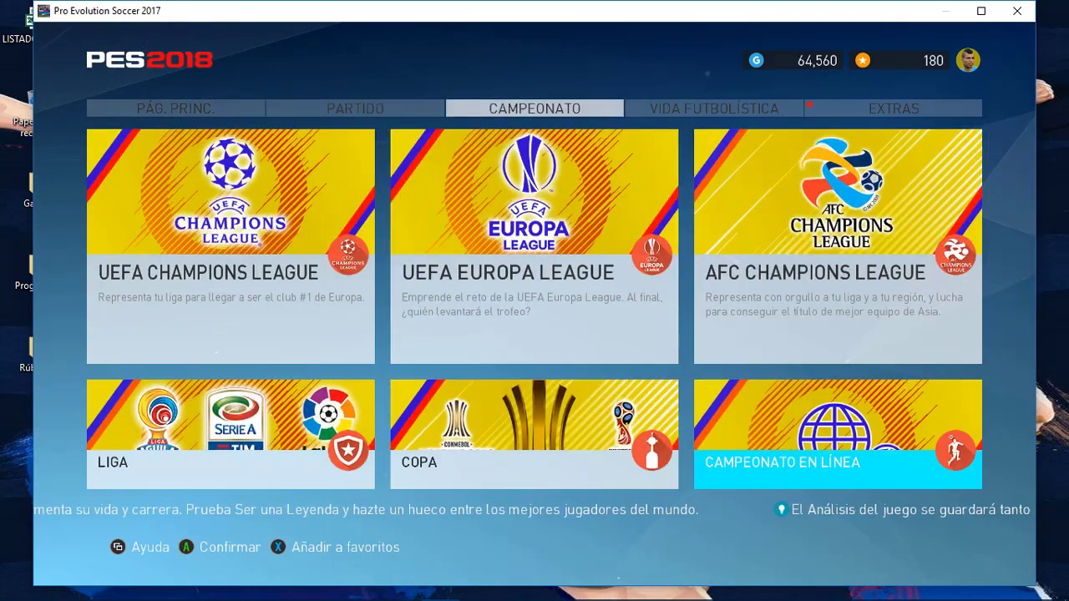
Browse the VIDA FUTBOLÍSTICA and EXTRAS pages, then return to PARTIDO AMISTOSO on PÁG. PRINC.
key(Up)
key(Right)
key(Right)
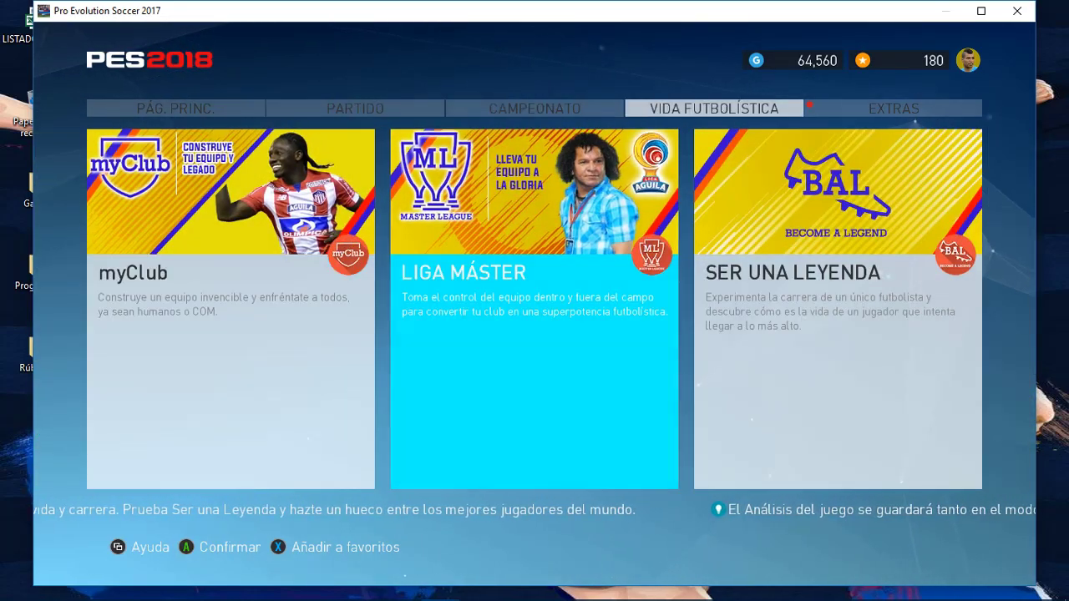
key(Right)
key(Right)
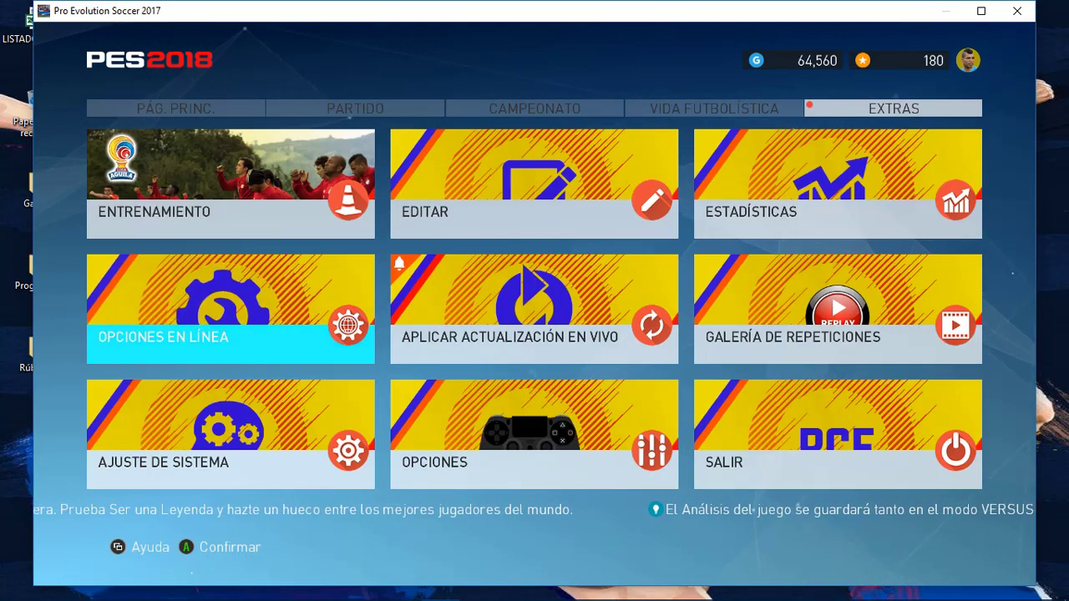
key(Right)
key(Right)
key(Right)
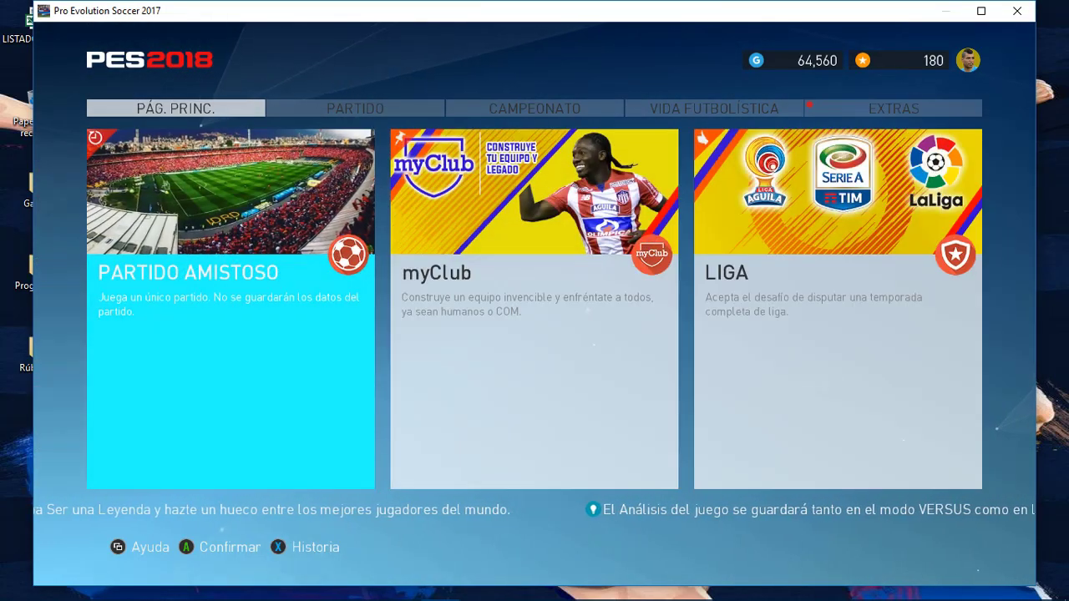
Start a PARTIDO AMISTOSO with the controller on the LOCAL side and continue to team selection in Liga Águila.
key(Right)
key(Left)
key(Return)
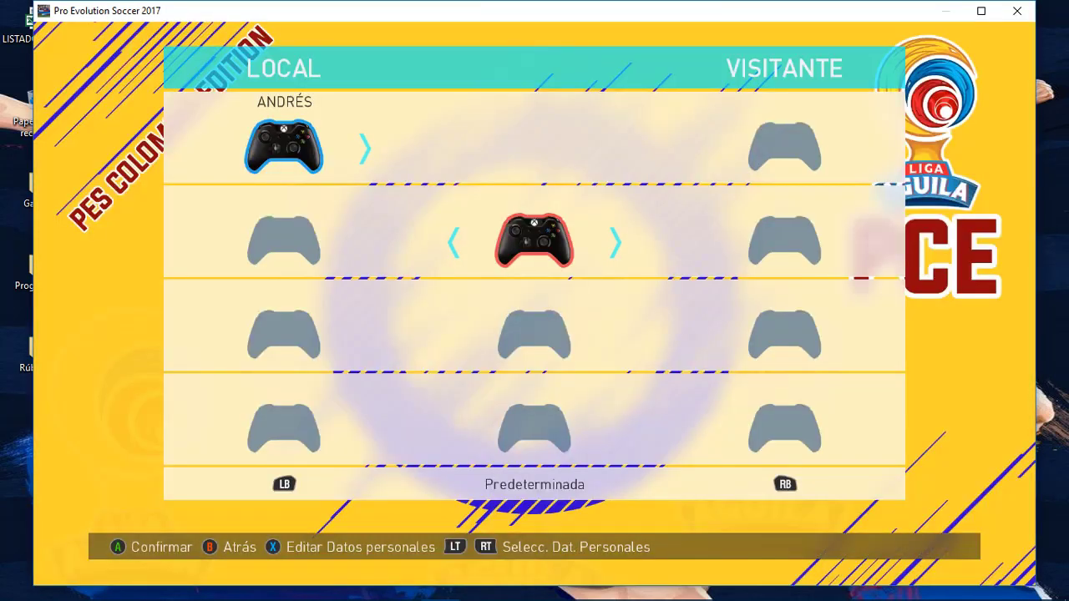
key(Return)
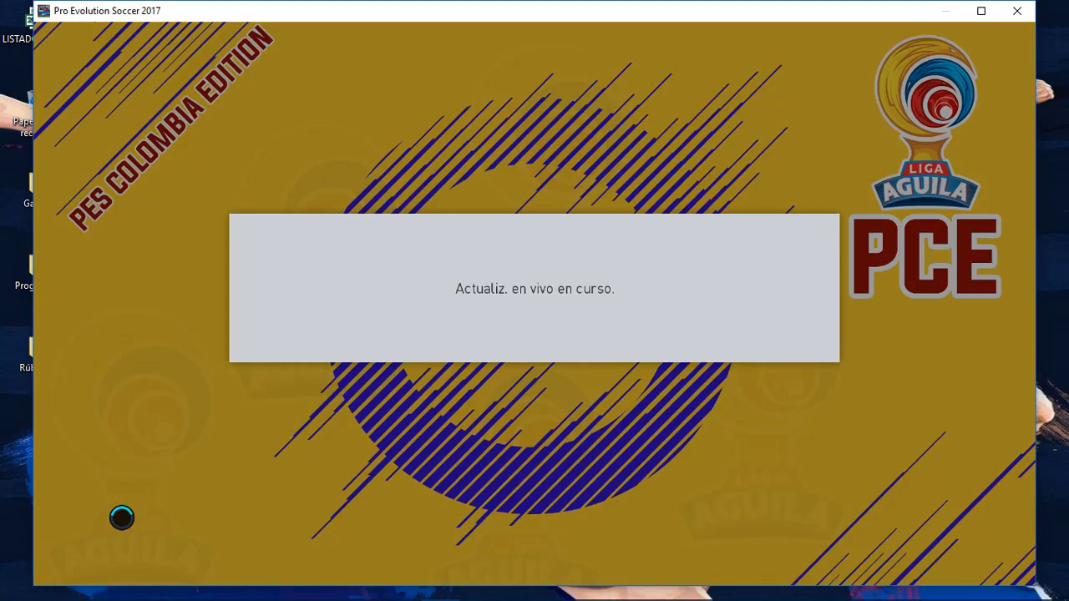
key(Return)
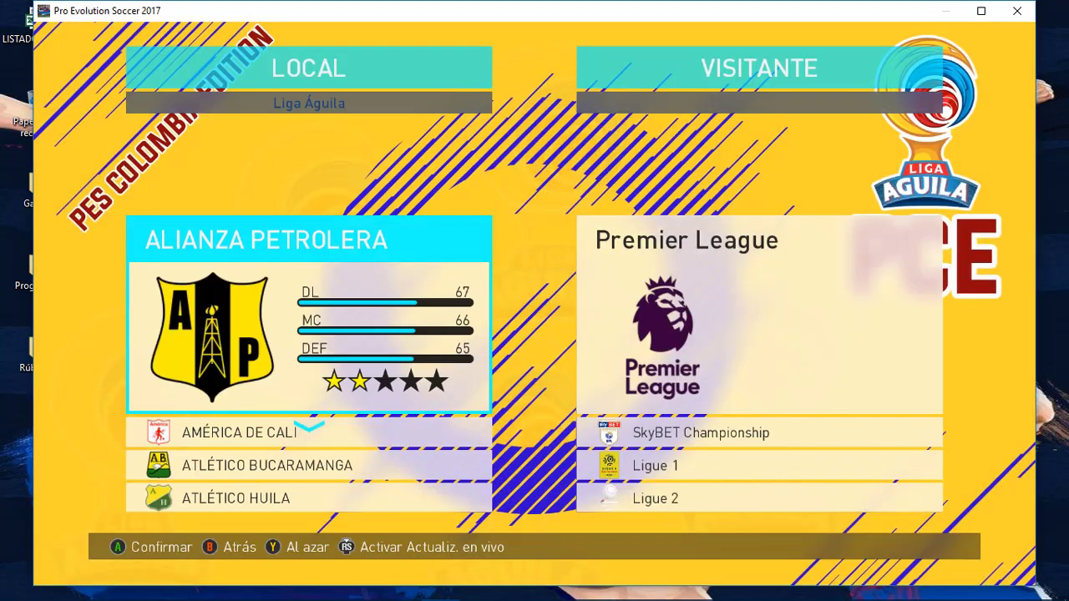
Look through the Liga Águila teams and choose ALIANZA PETROLERA as the local team.
key(Down)
key(Down)
key(Down)
key(Down)
key(Up)
key(Up)
key(Up)
key(Up)
key(Return)
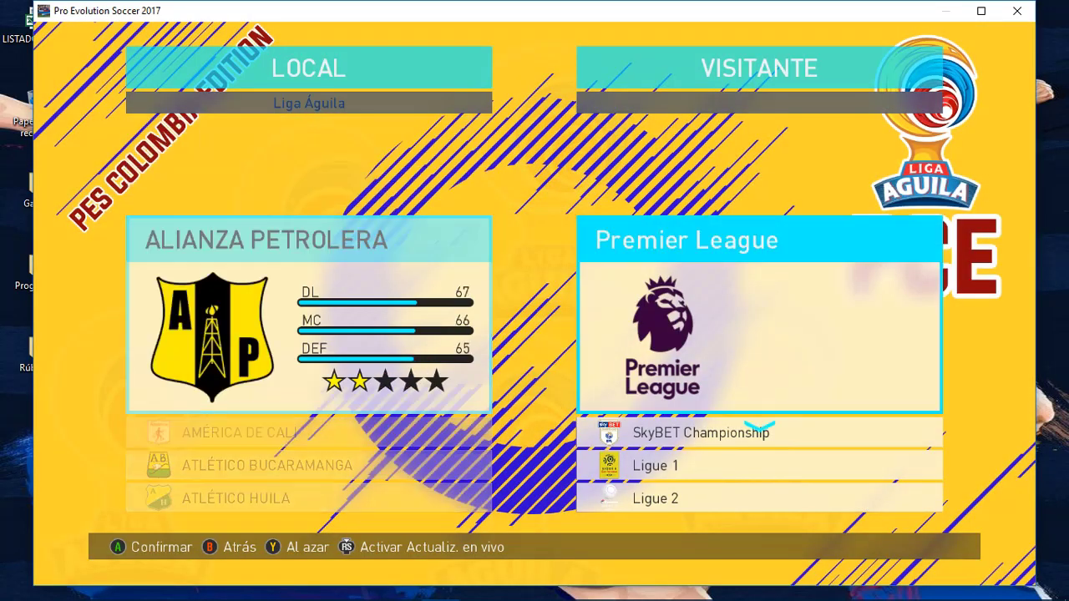
Choose AMÉRICA DE CALI from Liga Águila as the visiting team.
key(Up)
key(Return)
key(Down)
key(Return)
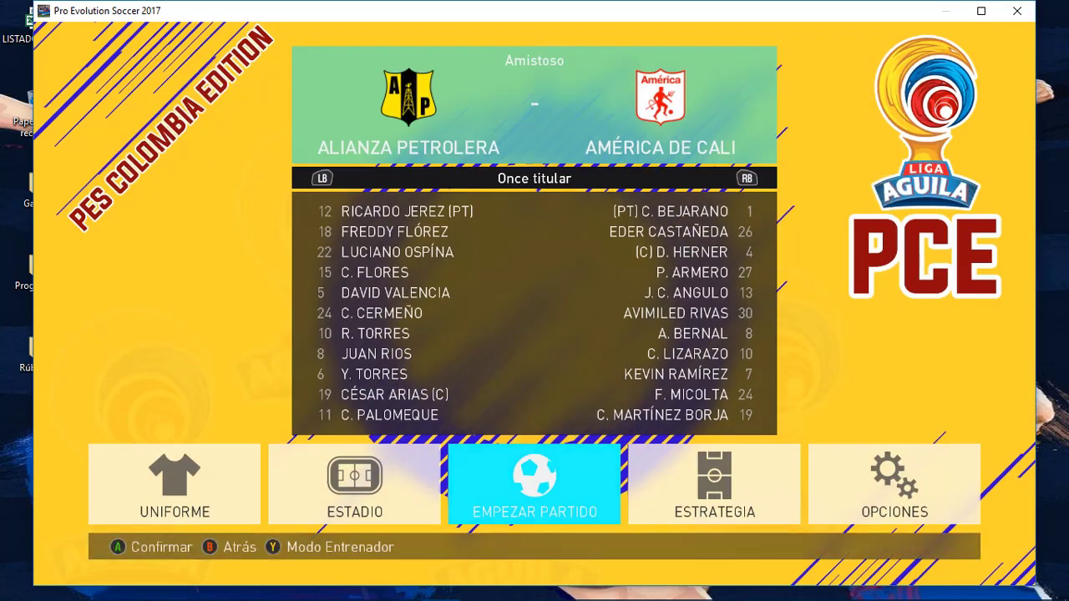
Open the match's UNIFORME settings and preview both ALIANZA PETROLERA kits, ending on kit 1/2 with the visitor's kit row selected.
key(Left)
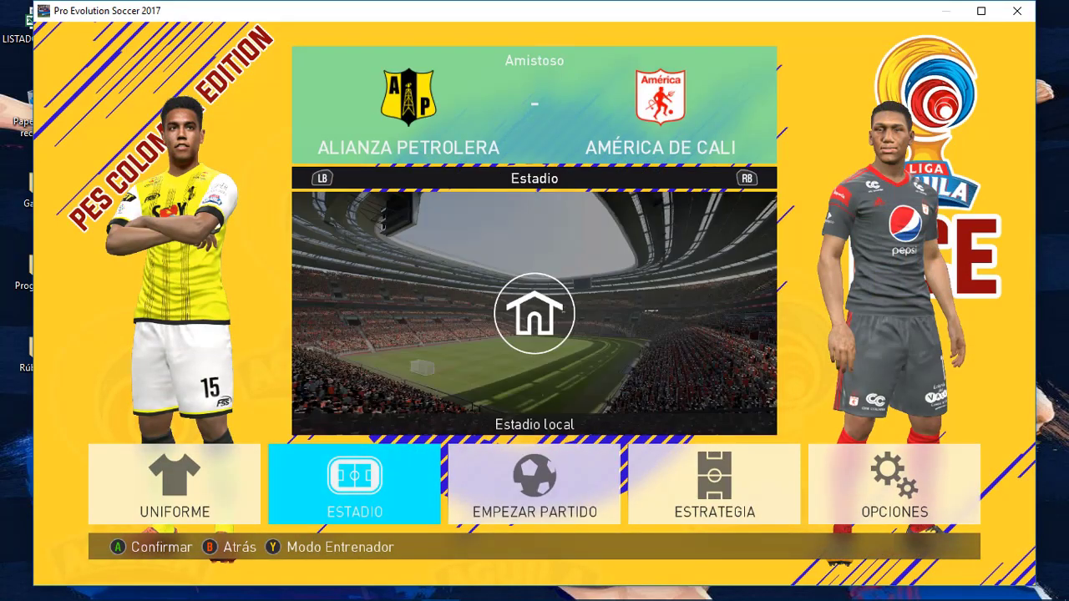
key(Left)
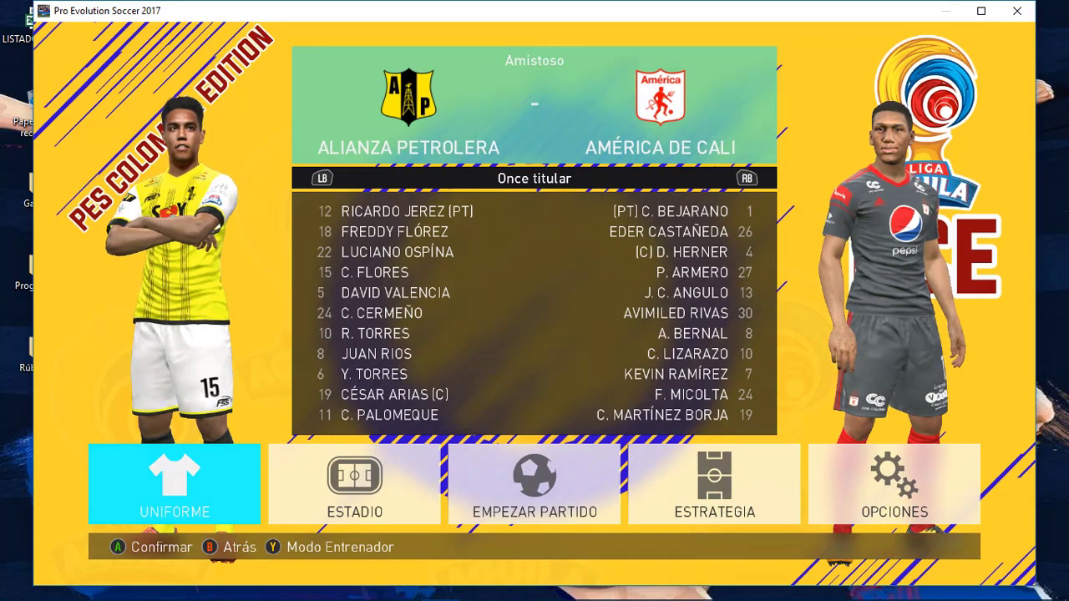
key(Return)
key(Down)
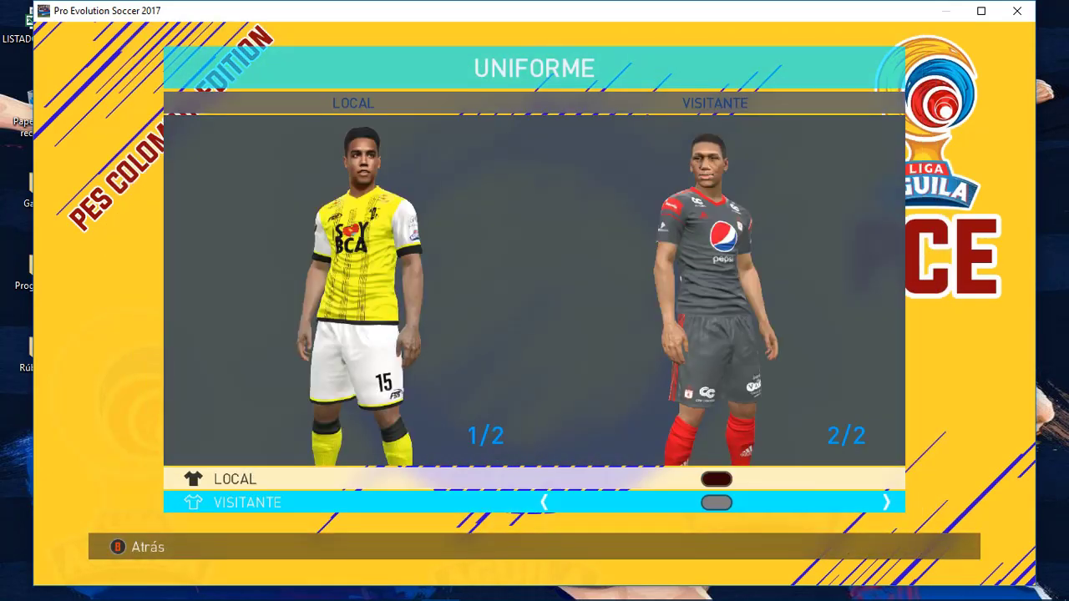
key(Up)
key(Right)
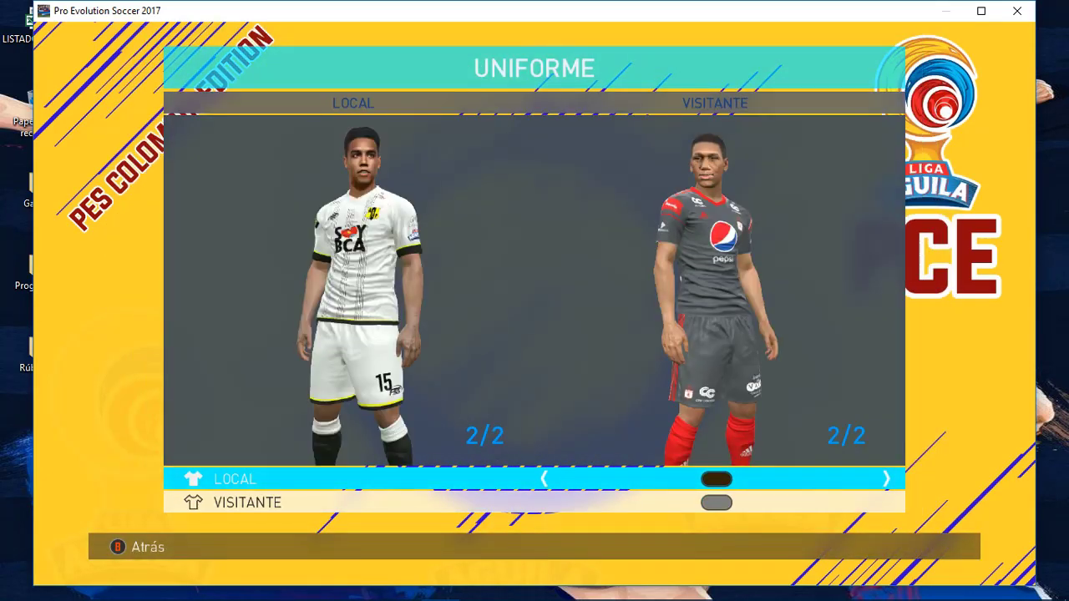
key(Right)
key(Down)
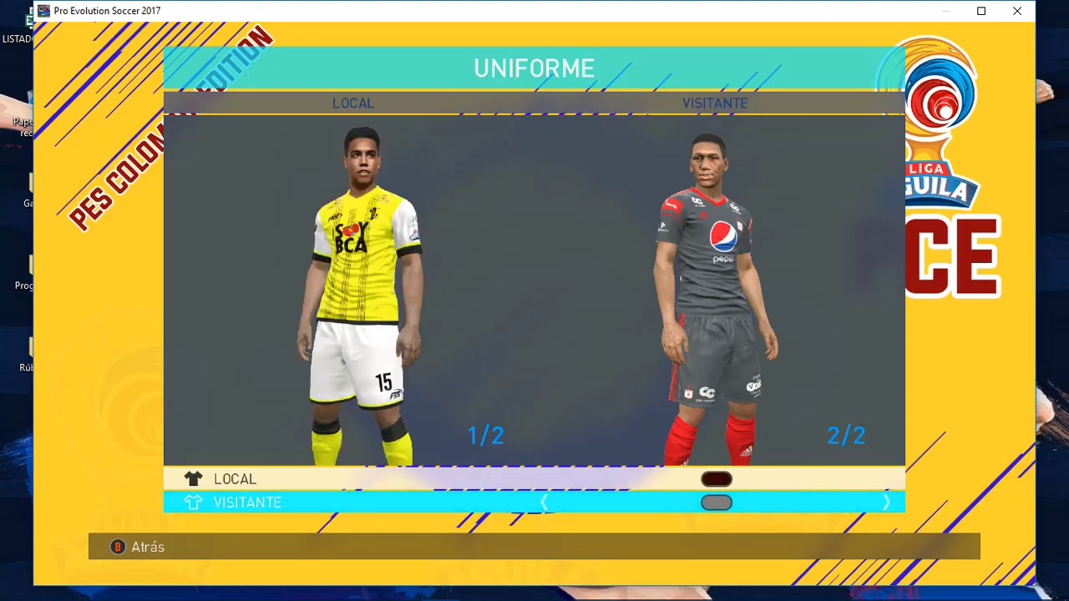